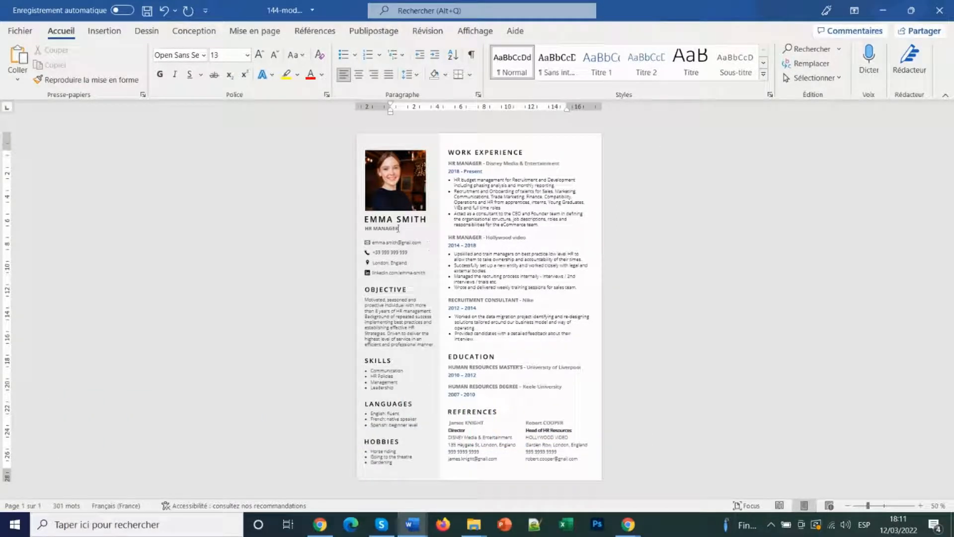
# Select the name, job title, email, phone and location lines in the CV header
pyautogui.click(392, 219)
pyautogui.click(389, 229)
pyautogui.click(389, 243)
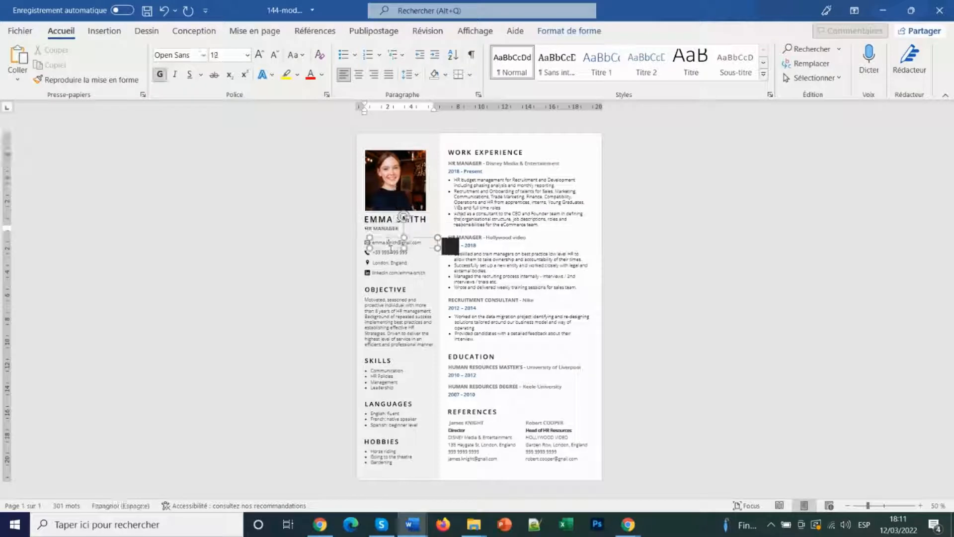
pyautogui.click(389, 253)
pyautogui.click(389, 262)
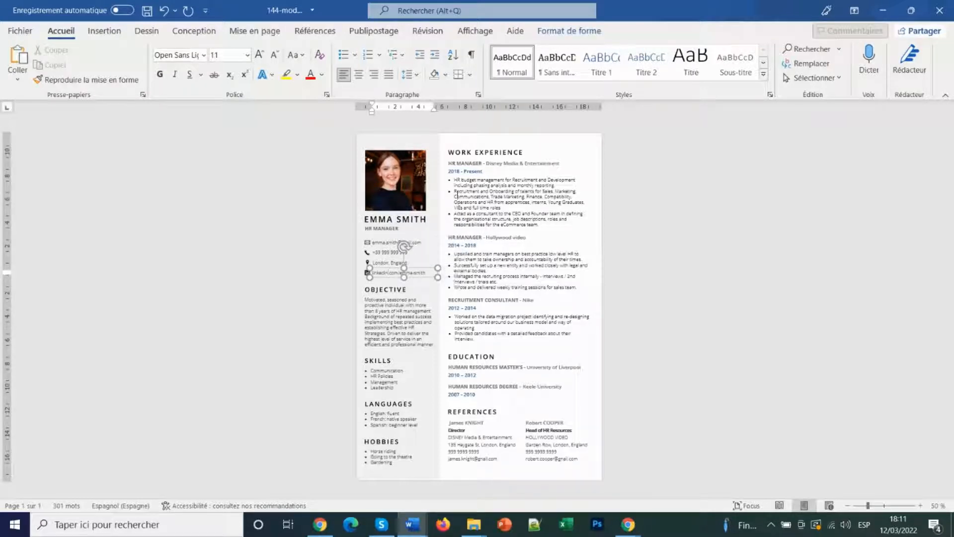
# Delete the three bullet points under the first work-experience entry, leaving an empty bullet
pyautogui.moveTo(454, 179); pyautogui.dragTo(569, 229)
pyautogui.press('BackSpace')
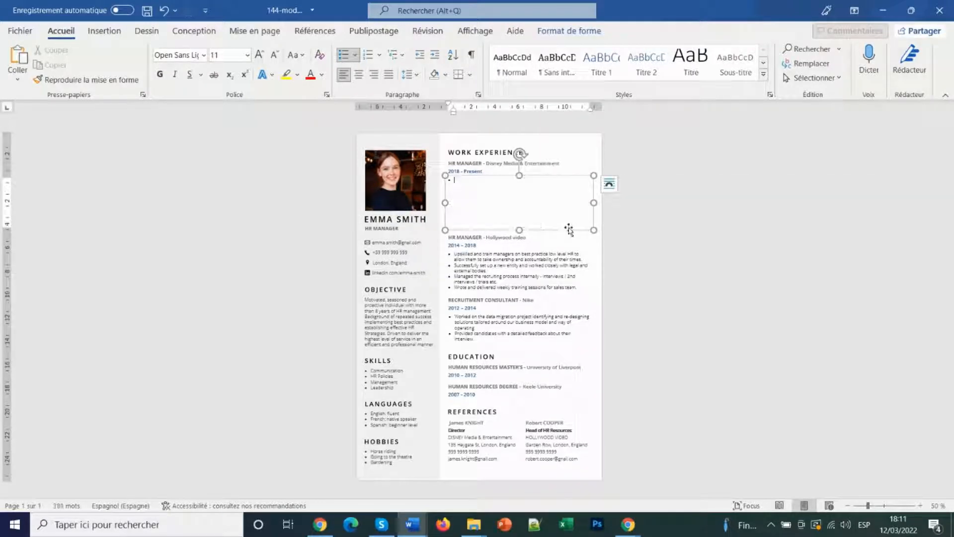
pyautogui.write('Hr')
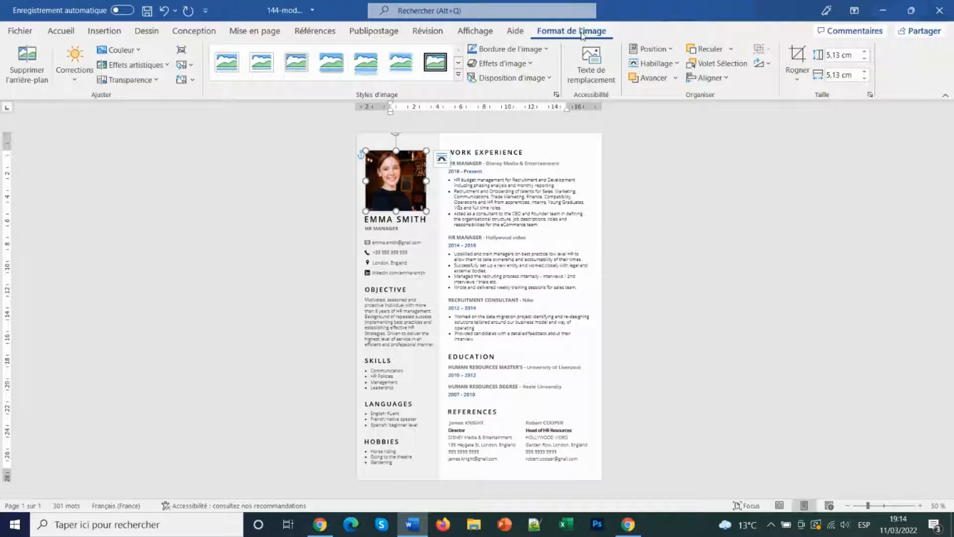
# Replace the portrait photo with portrait4 from file and delete the old first name
pyautogui.click(185, 69)
pyautogui.click(207, 81)
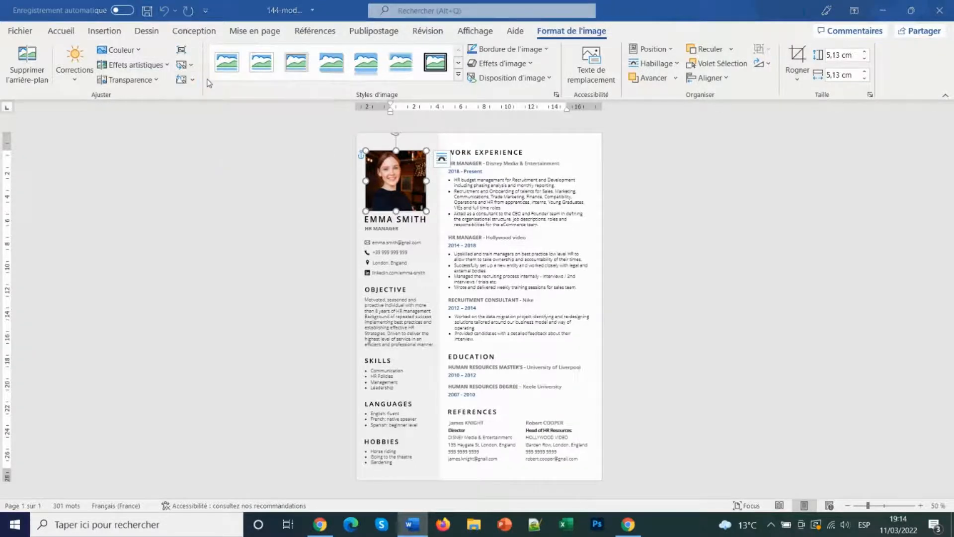
pyautogui.click(308, 96)
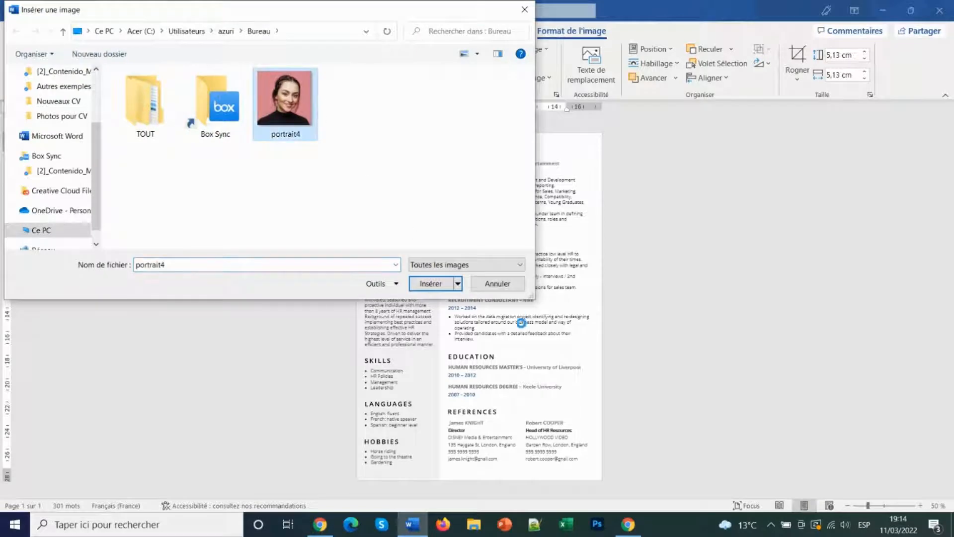
pyautogui.click(431, 283)
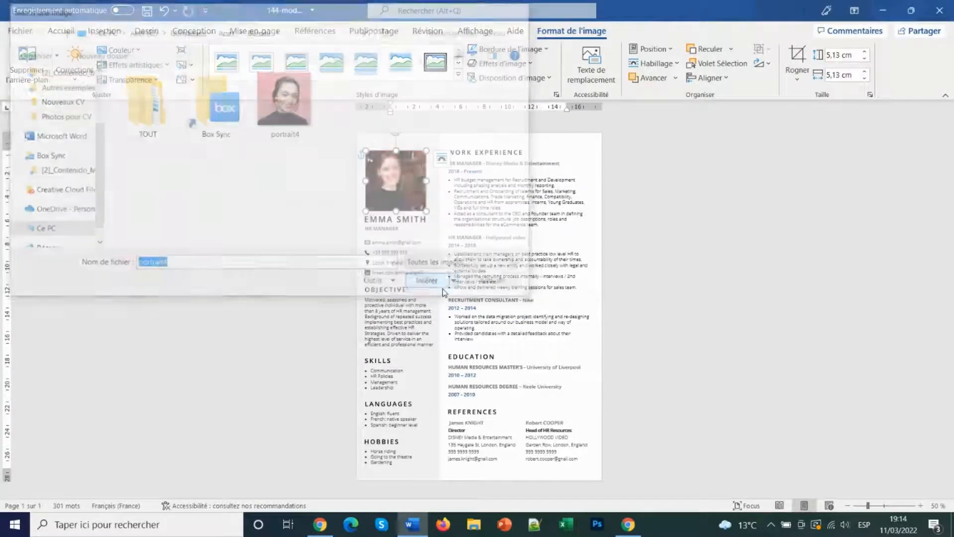
pyautogui.click(393, 223)
pyautogui.press('BackSpace')
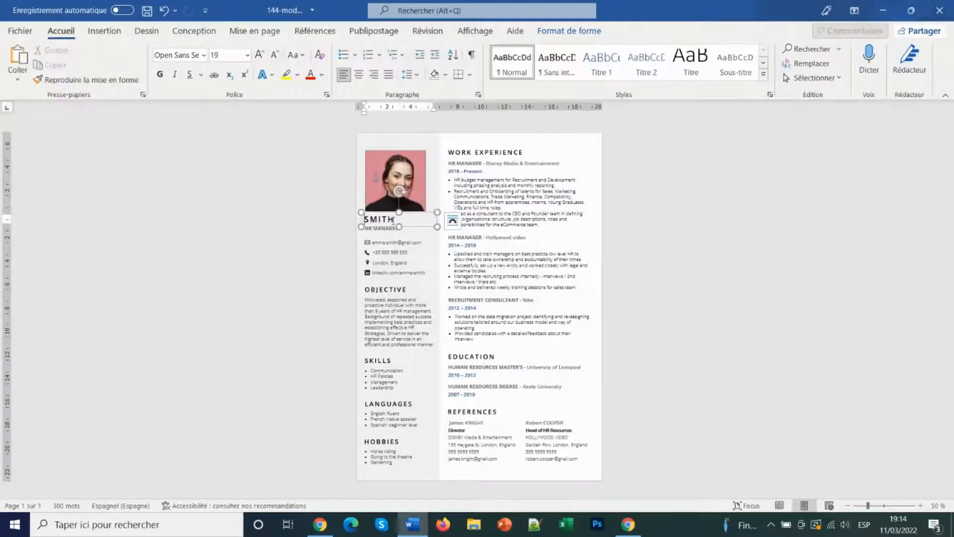
# Type the candidate's full name in capitals in the name heading
pyautogui.press('capslock')
pyautogui.press('capslock')
pyautogui.click(387, 227)
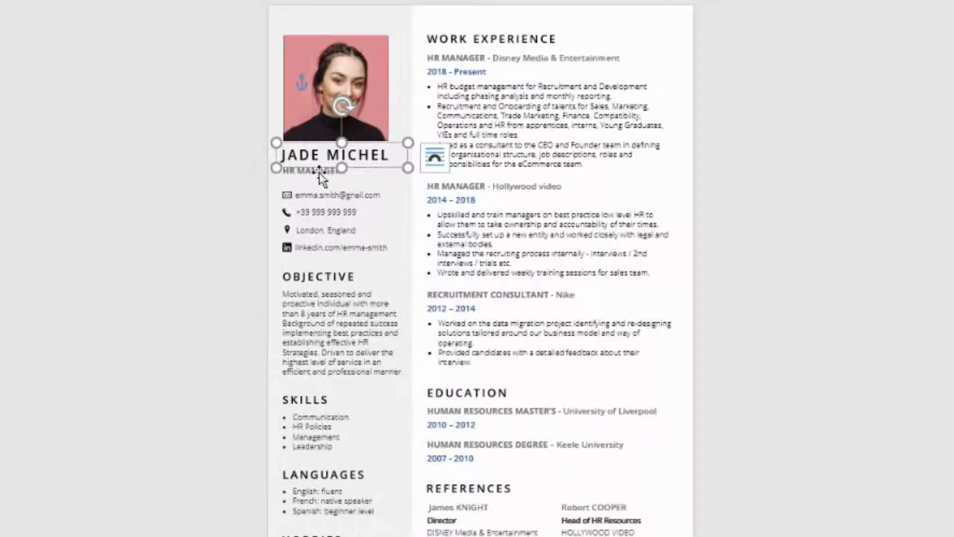
# Replace the job title HR MANAGER with SALESWOMAN
pyautogui.doubleClick(320, 172)
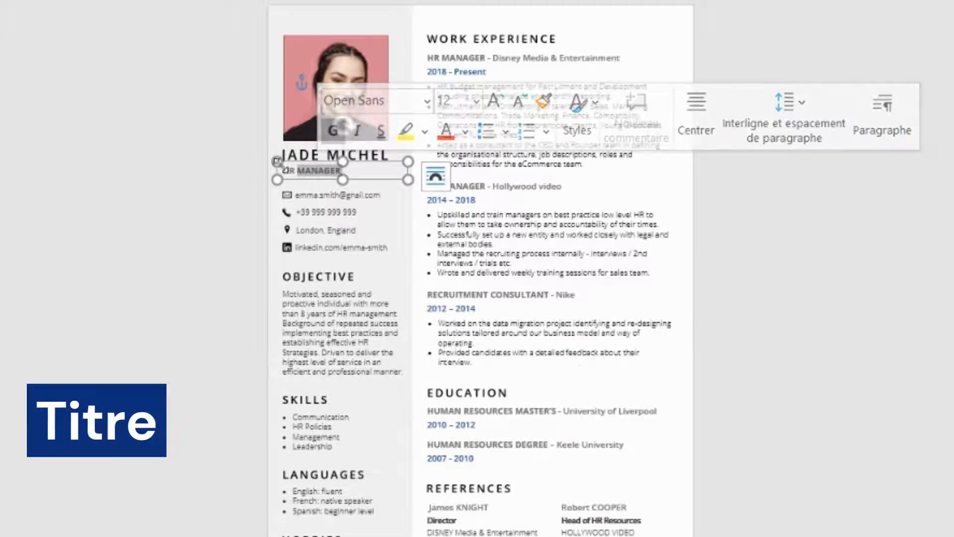
pyautogui.moveTo(365, 172); pyautogui.dragTo(277, 172)
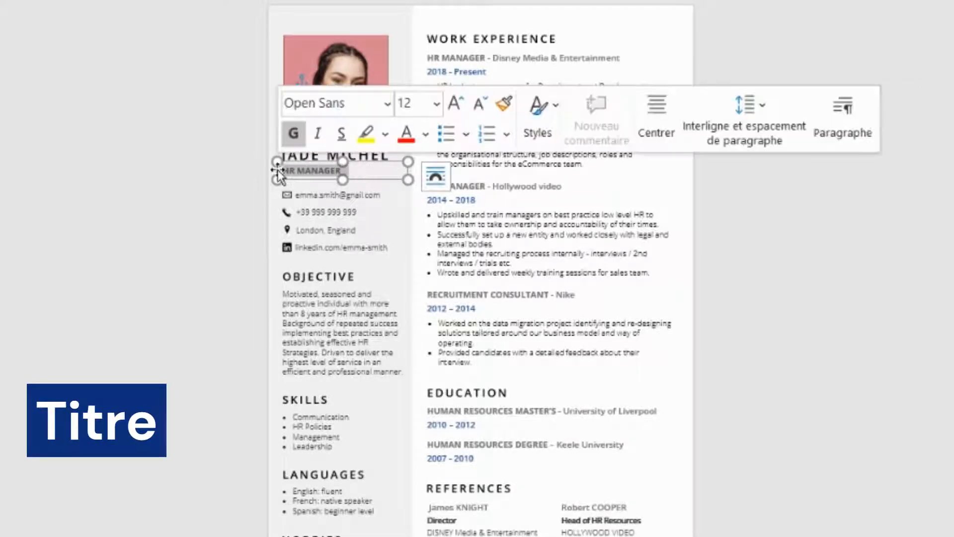
pyautogui.press('BackSpace')
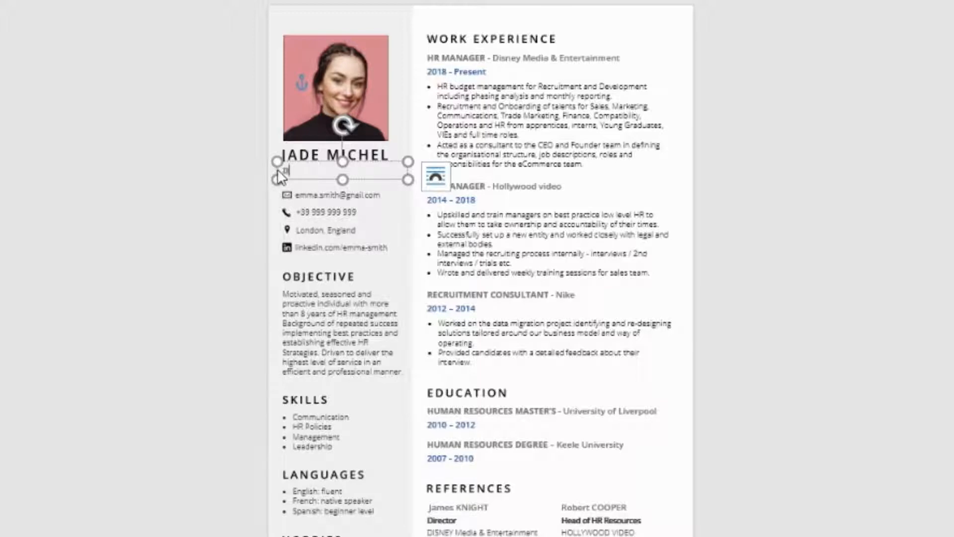
pyautogui.write('SALESWOMAN')
# Update the email address and phone number with the candidate's details
pyautogui.click(304, 201)
pyautogui.doubleClick(307, 194)
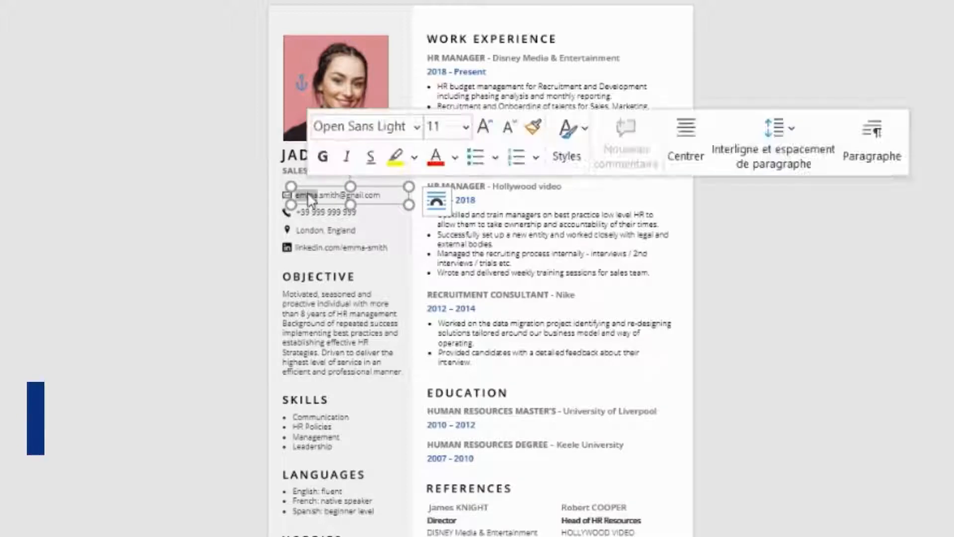
pyautogui.press('BackSpace')
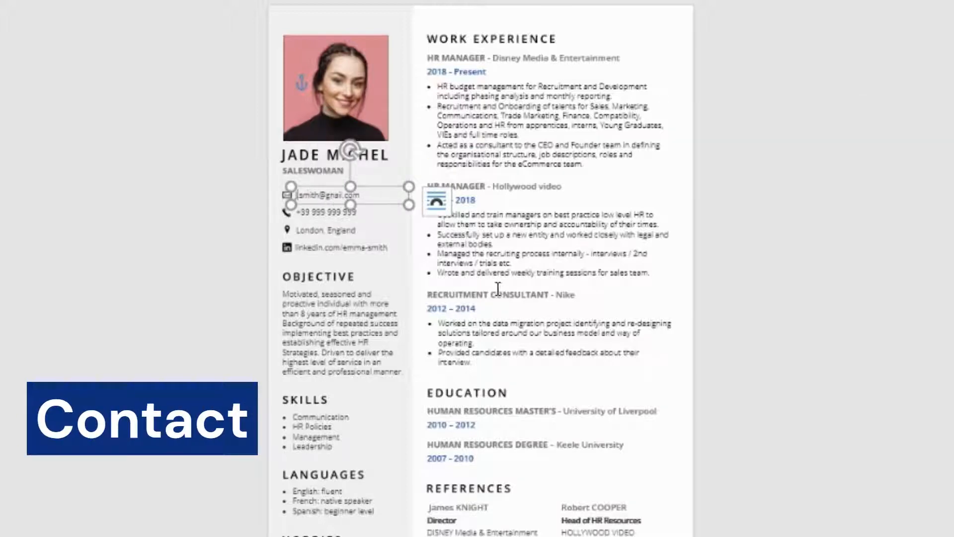
pyautogui.press('Delete')
pyautogui.press('Delete')
pyautogui.press('Delete')
pyautogui.press('Delete')
pyautogui.press('Delete')
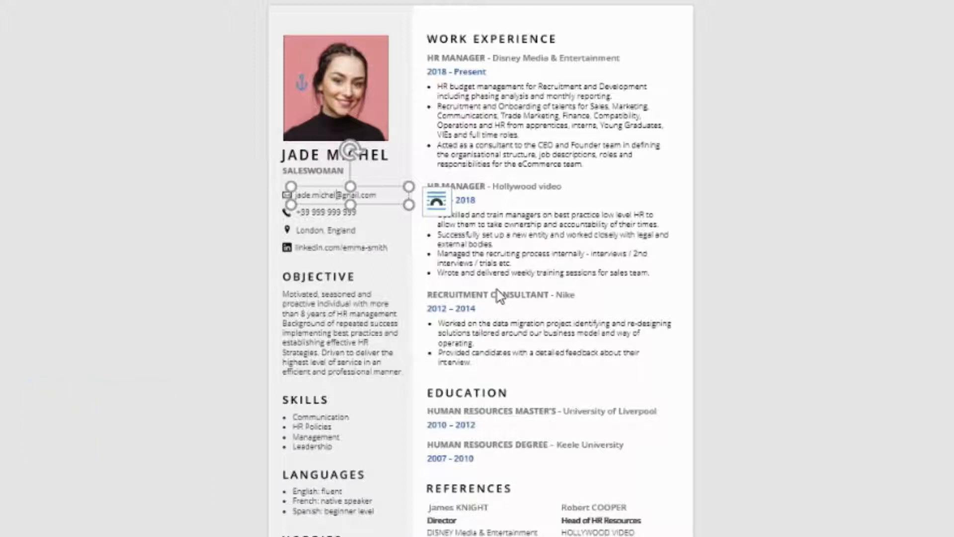
pyautogui.click(311, 213)
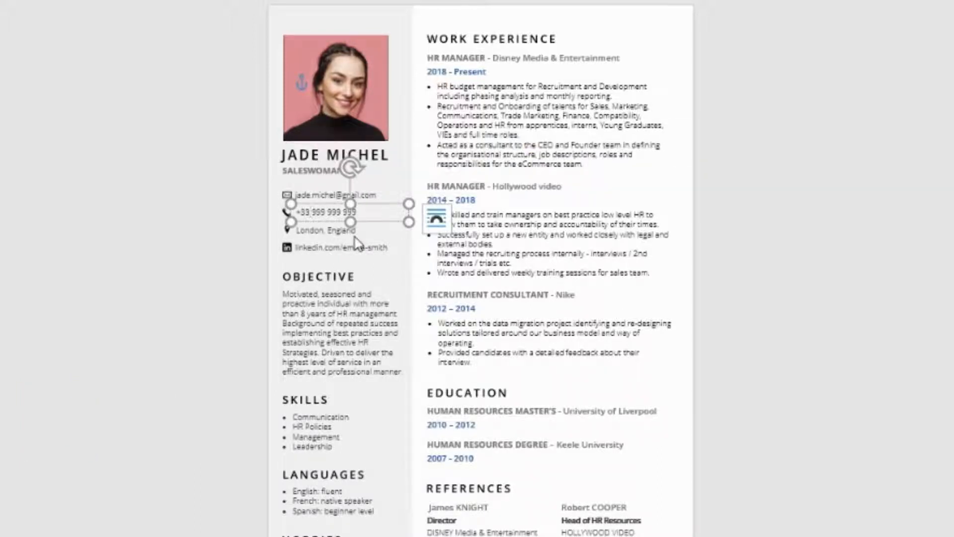
pyautogui.press('Delete')
pyautogui.press('Delete')
pyautogui.press('Delete')
pyautogui.press('Delete')
pyautogui.press('Delete')
pyautogui.press('Delete')
pyautogui.press('Delete')
pyautogui.press('Delete')
pyautogui.press('Delete')
pyautogui.press('Delete')
pyautogui.press('Delete')
pyautogui.write('66')
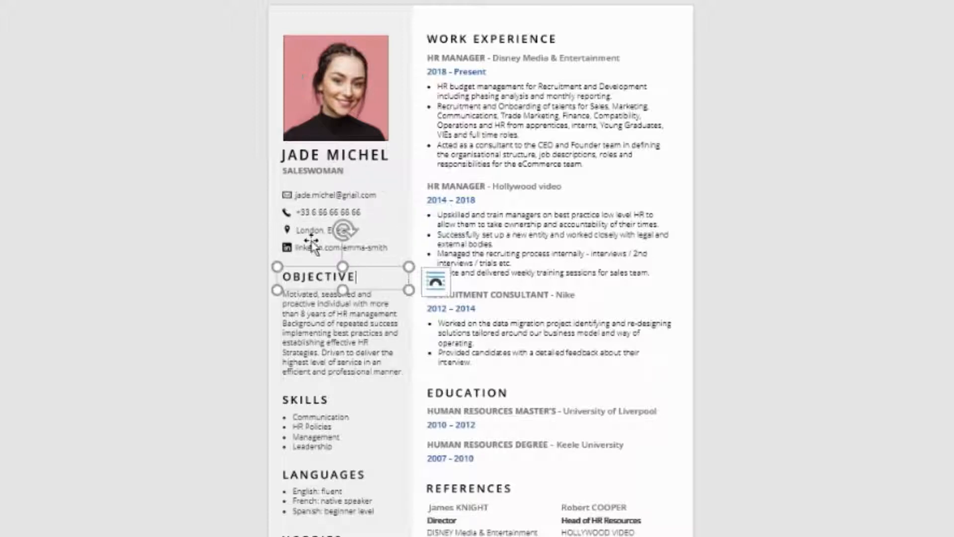
# Change the location to Paris, France and put the candidate's name in the LinkedIn address
pyautogui.doubleClick(316, 231)
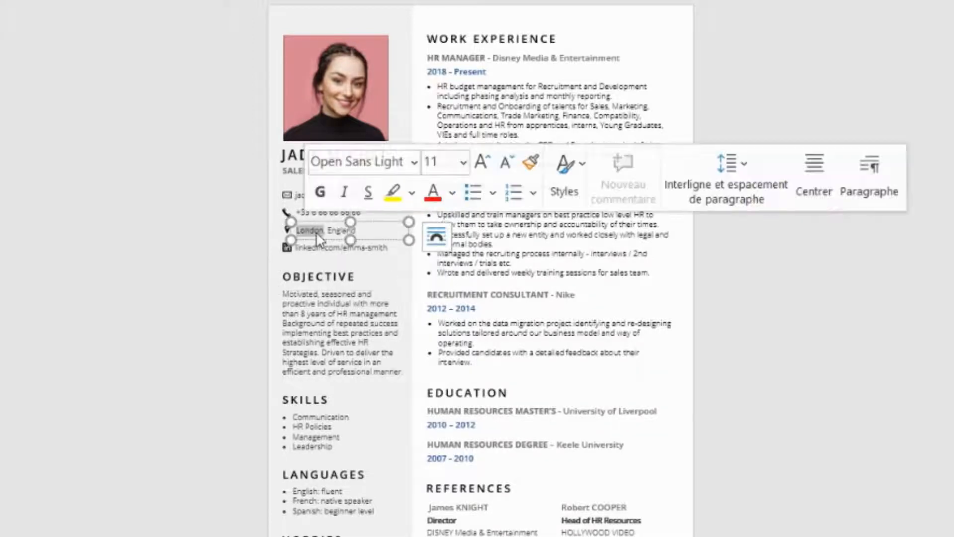
pyautogui.write('Paris')
pyautogui.press('Delete')
pyautogui.press('Delete')
pyautogui.press('Delete')
pyautogui.press('Delete')
pyautogui.press('Delete')
pyautogui.press('Delete')
pyautogui.press('Delete')
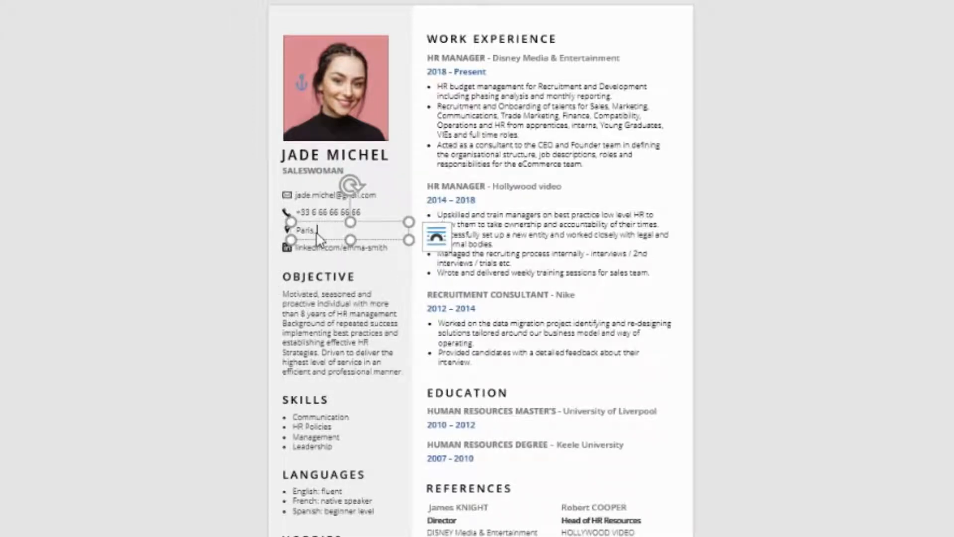
pyautogui.write('France')
pyautogui.doubleClick(354, 247)
pyautogui.write('jade')
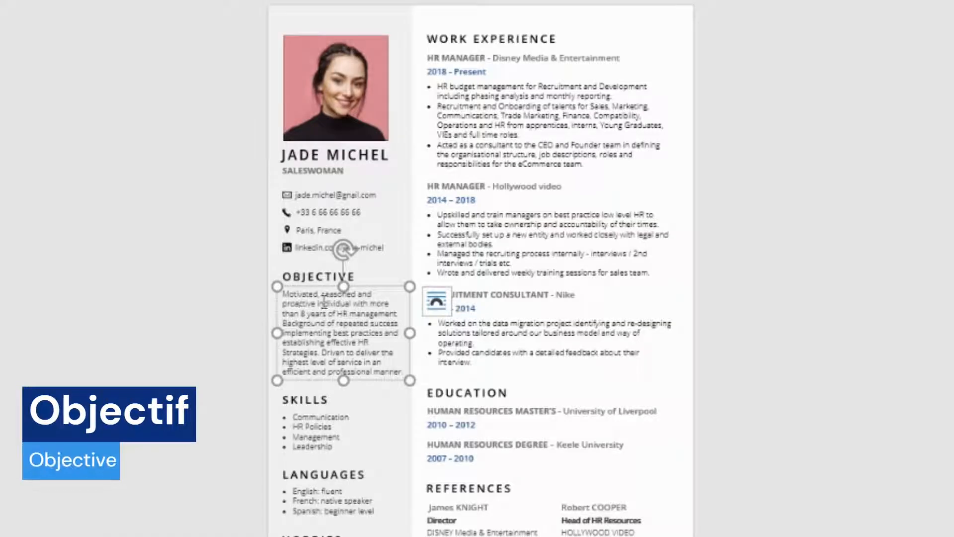
# Rework the Objective's opening so it states the years of experience are in sales
pyautogui.click(343, 313)
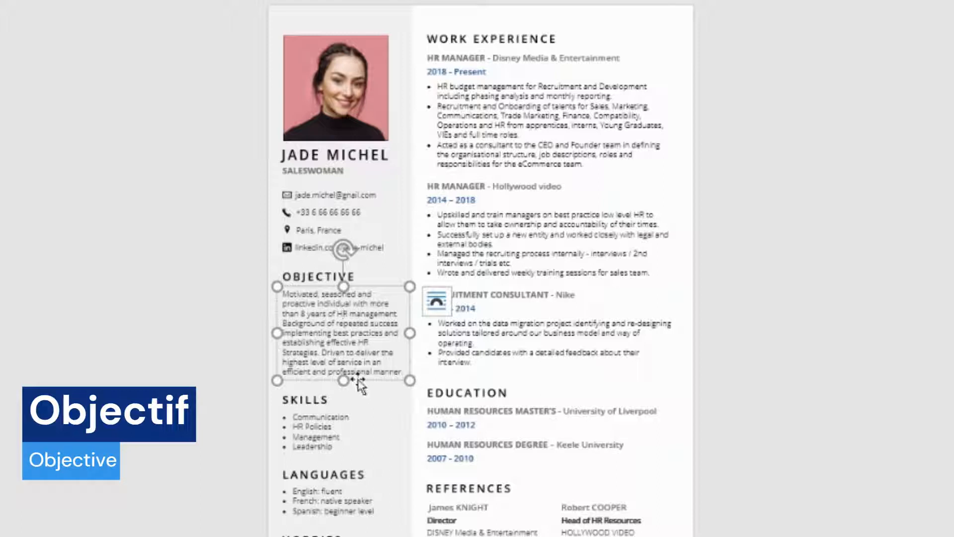
pyautogui.moveTo(333, 313); pyautogui.dragTo(398, 314)
pyautogui.click(300, 313)
pyautogui.press('BackSpace')
pyautogui.press('BackSpace')
pyautogui.press('BackSpace')
pyautogui.press('BackSpace')
pyautogui.press('BackSpace')
pyautogui.press('BackSpace')
pyautogui.press('BackSpace')
pyautogui.press('BackSpace')
pyautogui.press('BackSpace')
pyautogui.write('a')
pyautogui.click(405, 304)
pyautogui.write('in ')
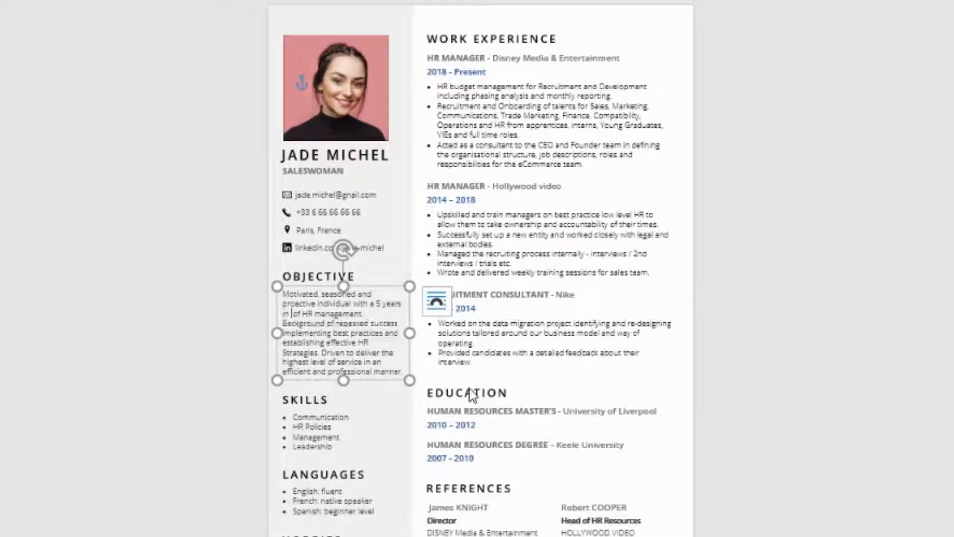
pyautogui.write('sales.')
# Replace the HR-specific sentences with text about managing contracts and raising turnover by 10%
pyautogui.moveTo(314, 313); pyautogui.dragTo(322, 352)
pyautogui.press('BackSpace')
pyautogui.write('Able to')
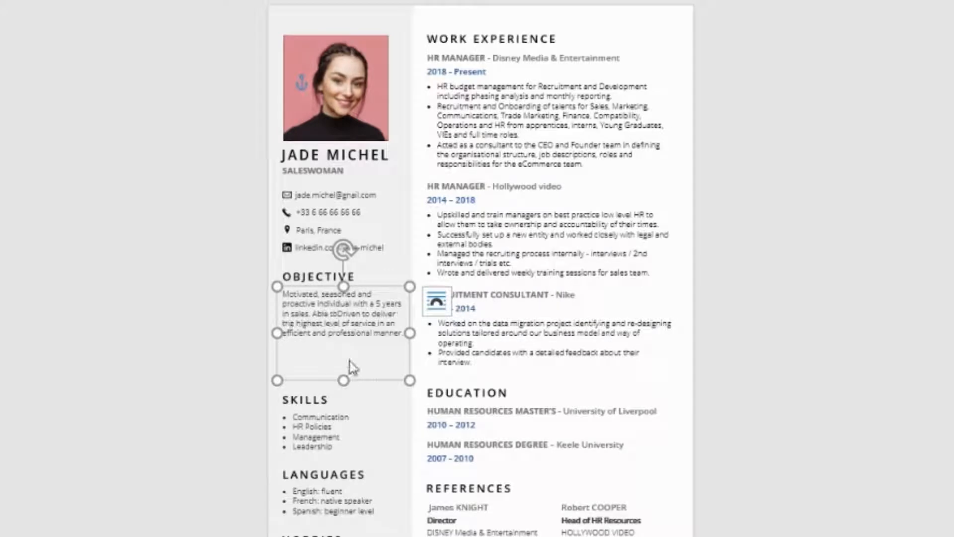
pyautogui.write(' manage both small')
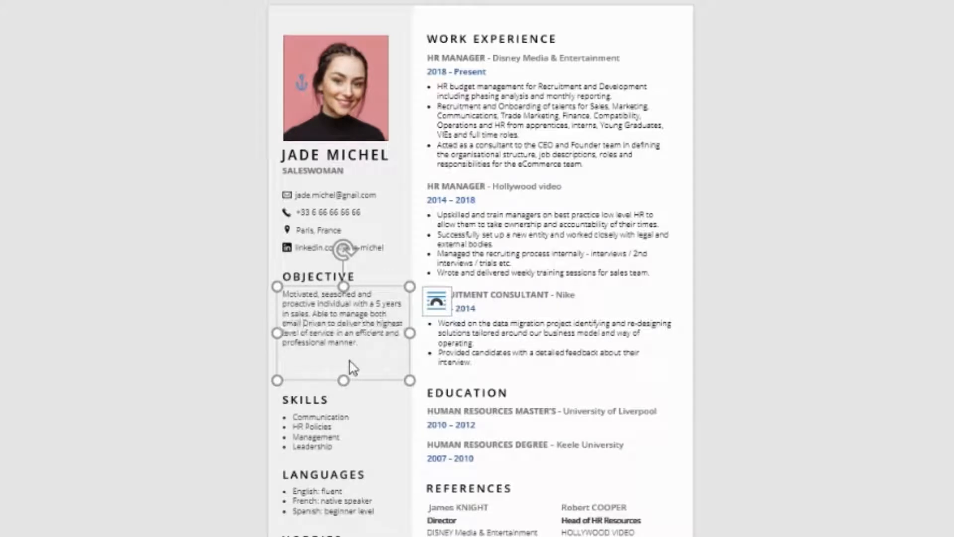
pyautogui.write(' and la')
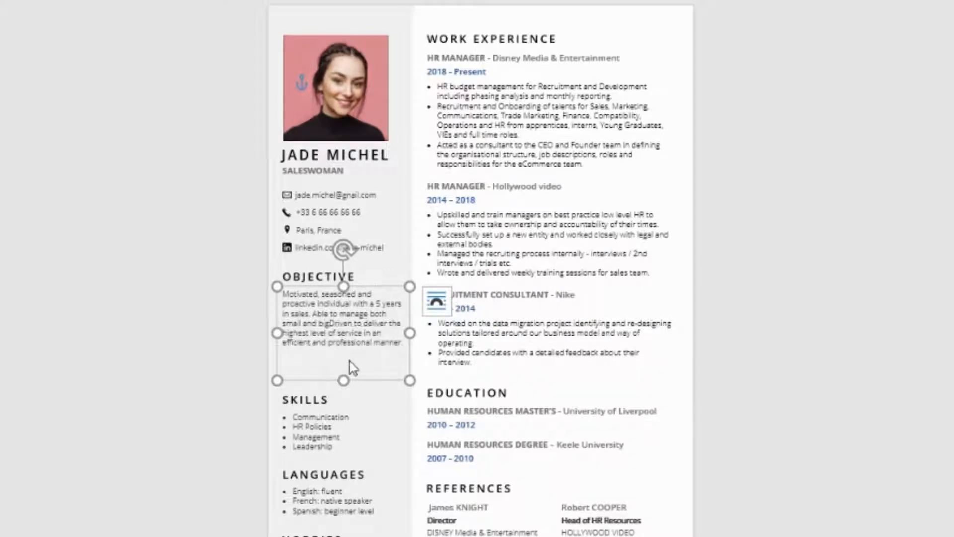
pyautogui.write('rge contracts, notably ')
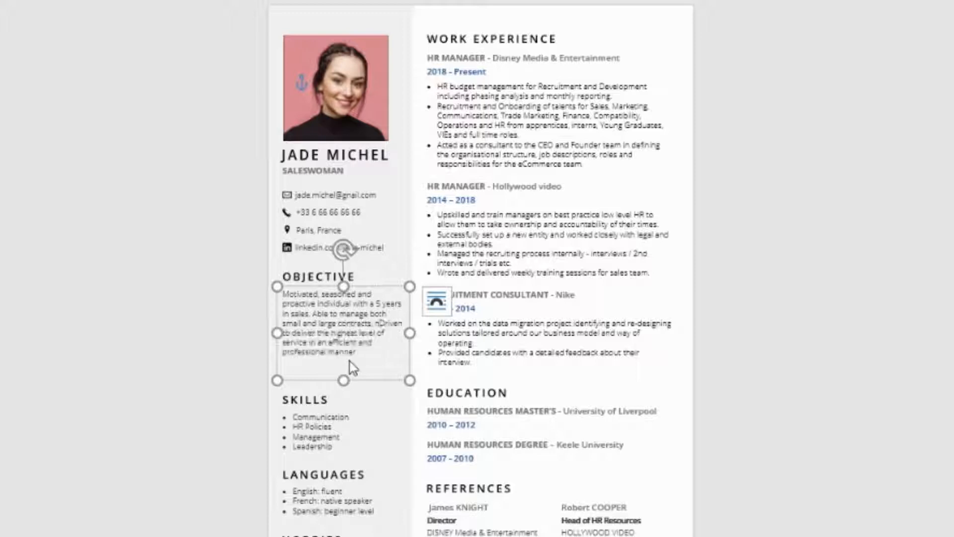
pyautogui.write('allowed my current')
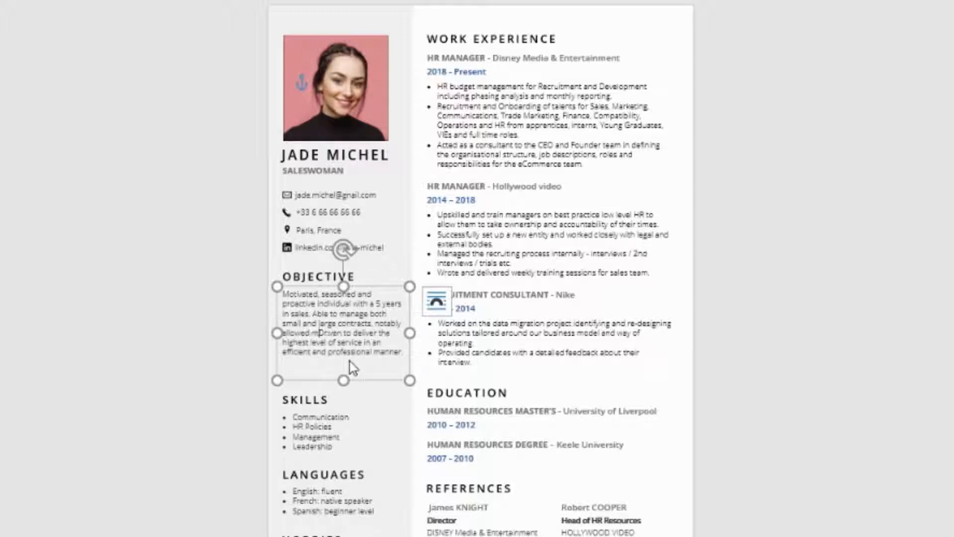
pyautogui.write(' comp')
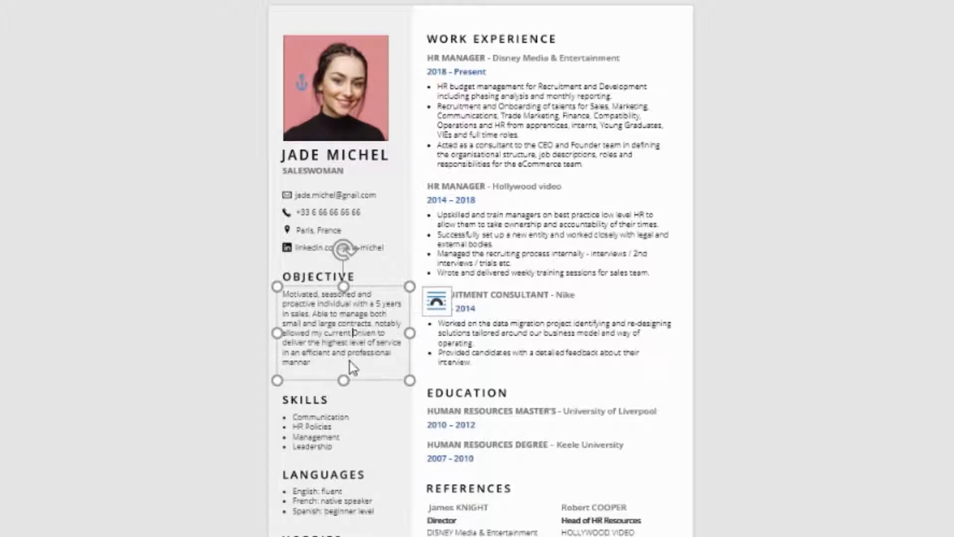
pyautogui.write('any to increase its turnover by 10%')
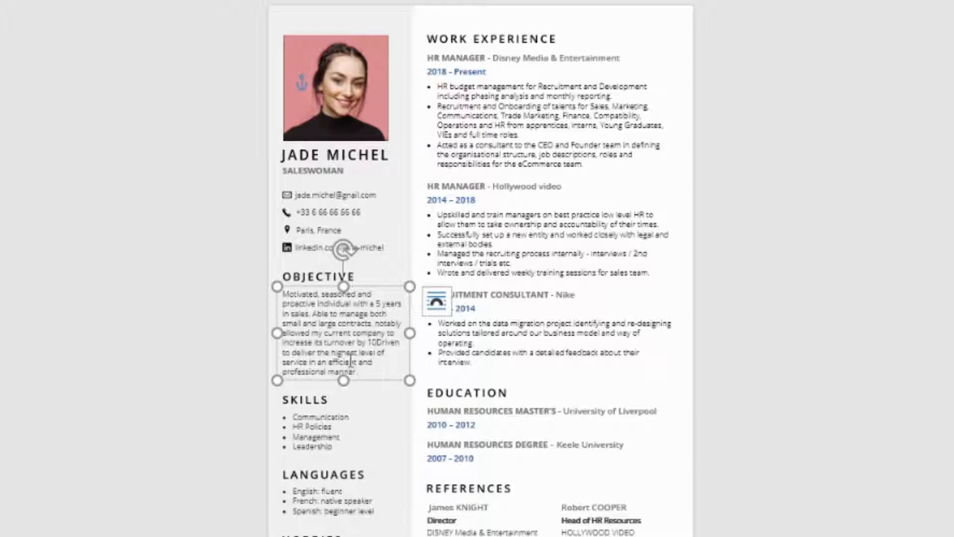
pyautogui.write('.')
pyautogui.click(317, 417)
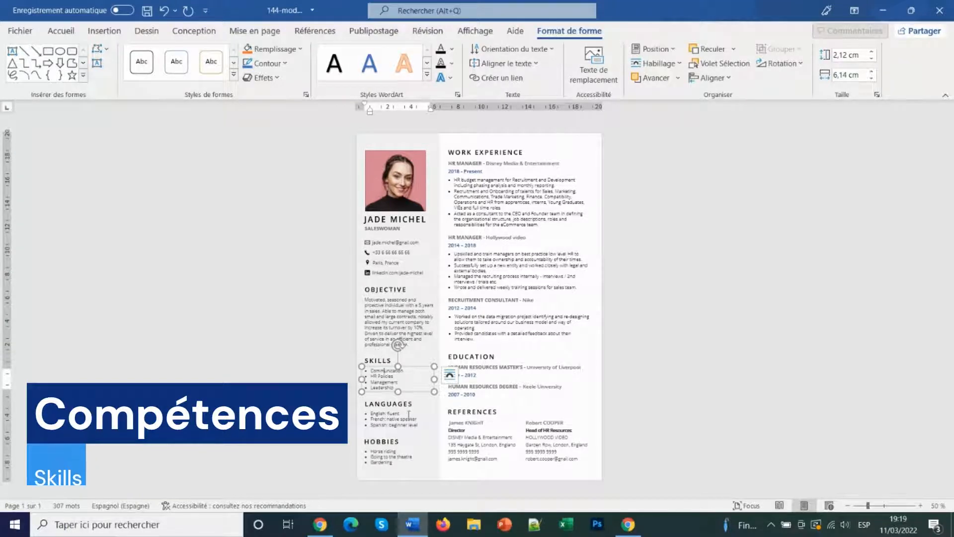
# Select the Hobbies heading and its list together for removal
pyautogui.click(363, 439)
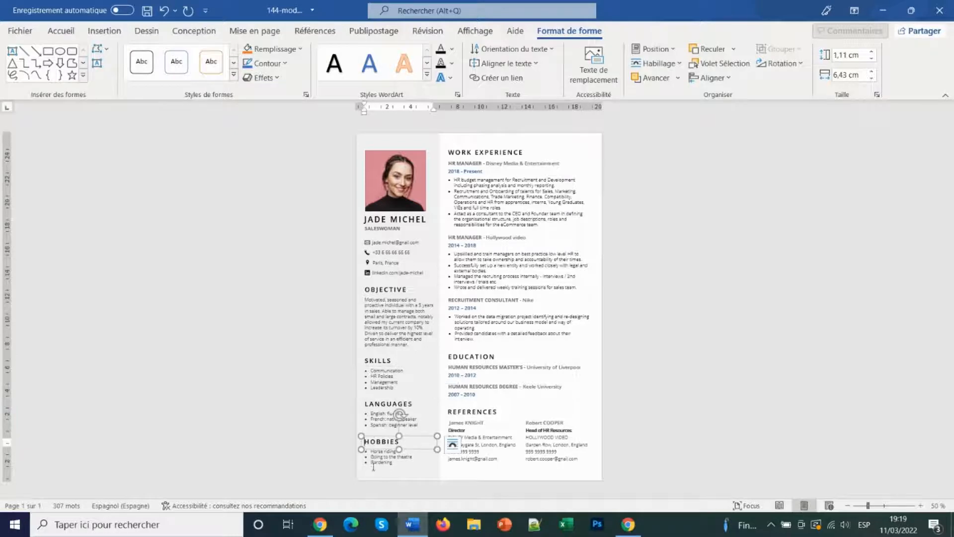
pyautogui.click(400, 456)
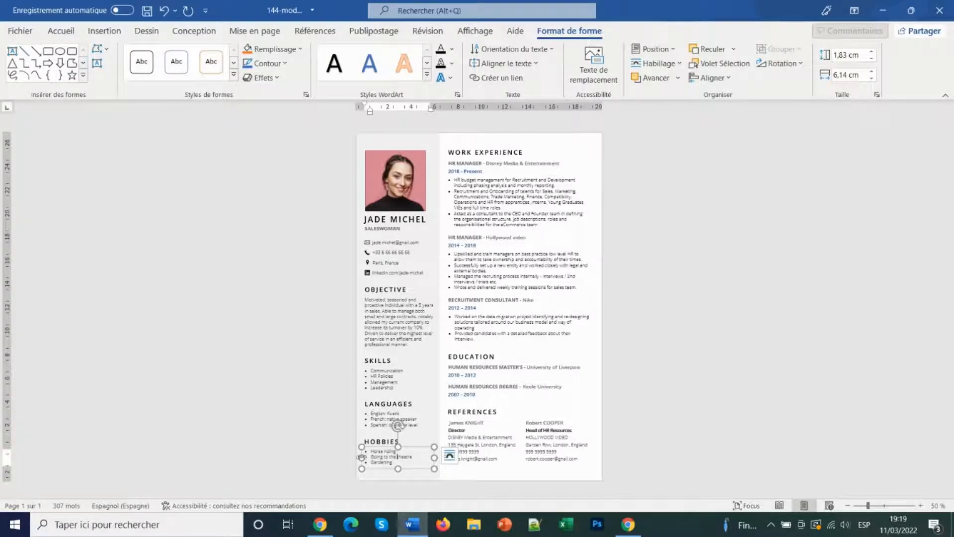
pyautogui.click(370, 446)
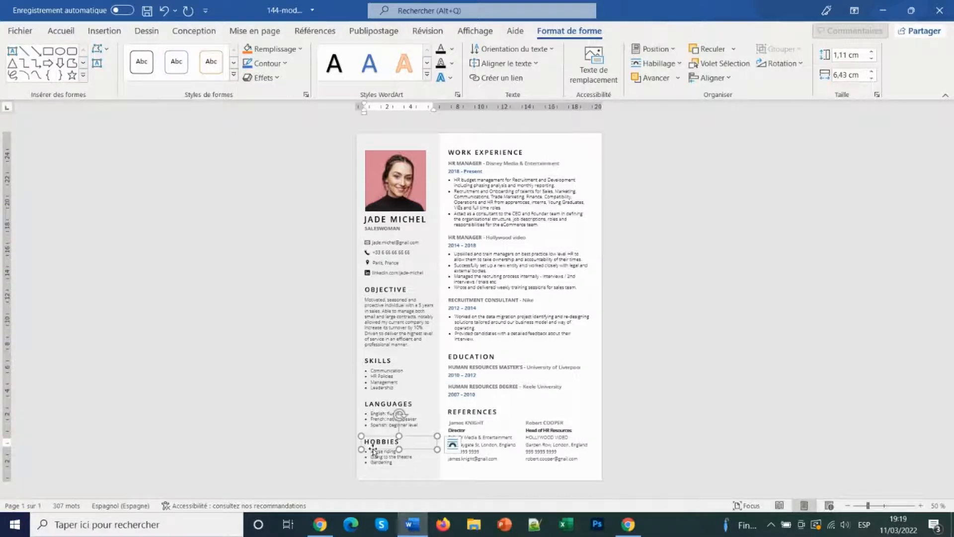
pyautogui.keyDown('shift'); pyautogui.click(374, 453); pyautogui.keyUp('shift')
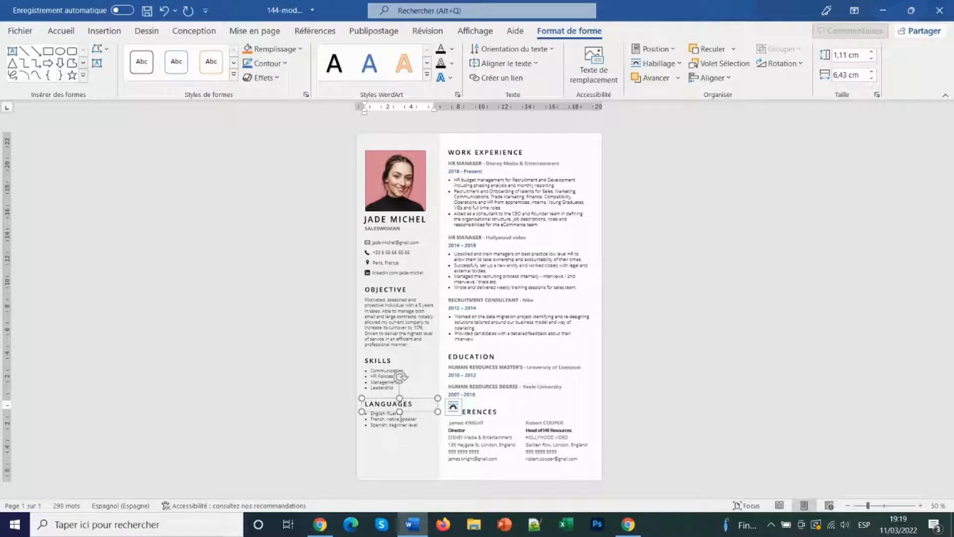
# Select the Languages heading and list and nudge them down the page
pyautogui.tripleClick(401, 418)
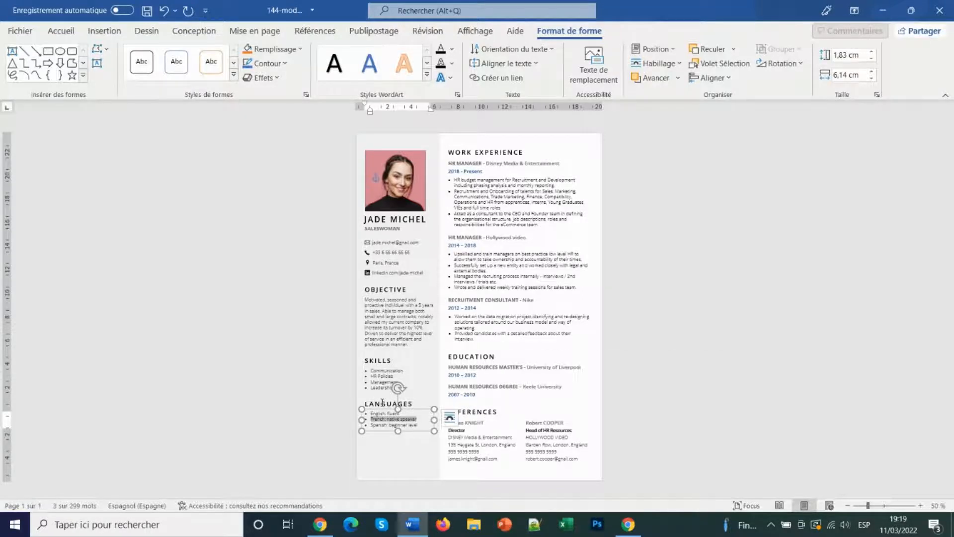
pyautogui.keyDown('shift'); pyautogui.click(383, 403); pyautogui.keyUp('shift')
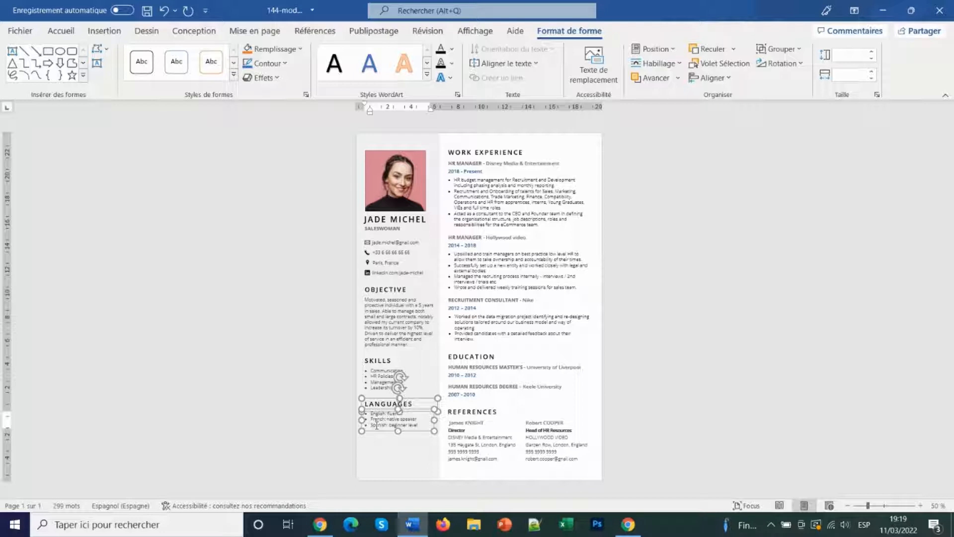
pyautogui.press('Down')
pyautogui.press('Down')
pyautogui.press('Down')
pyautogui.press('Down')
pyautogui.press('Down')
pyautogui.press('Down')
pyautogui.press('Down')
pyautogui.press('Down')
pyautogui.press('Down')
pyautogui.press('Down')
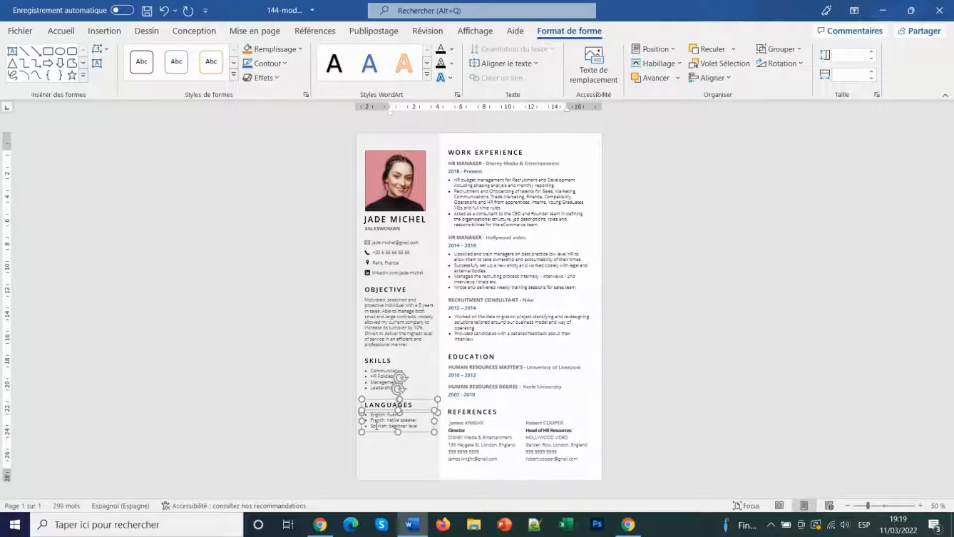
# Move Languages lower and place a duplicated Skills section in the left column above it
pyautogui.press('Down')
pyautogui.press('Down')
pyautogui.press('Down')
pyautogui.press('Down')
pyautogui.press('Down')
pyautogui.press('Down')
pyautogui.press('Down')
pyautogui.press('Down')
pyautogui.press('Down')
pyautogui.press('Down')
pyautogui.press('Down')
pyautogui.press('Down')
pyautogui.press('Down')
pyautogui.press('Down')
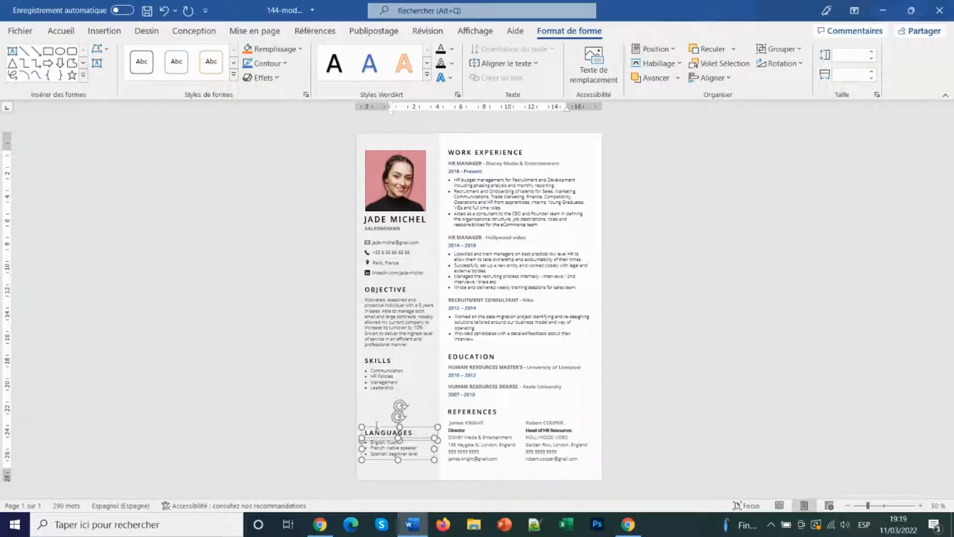
pyautogui.click(383, 384)
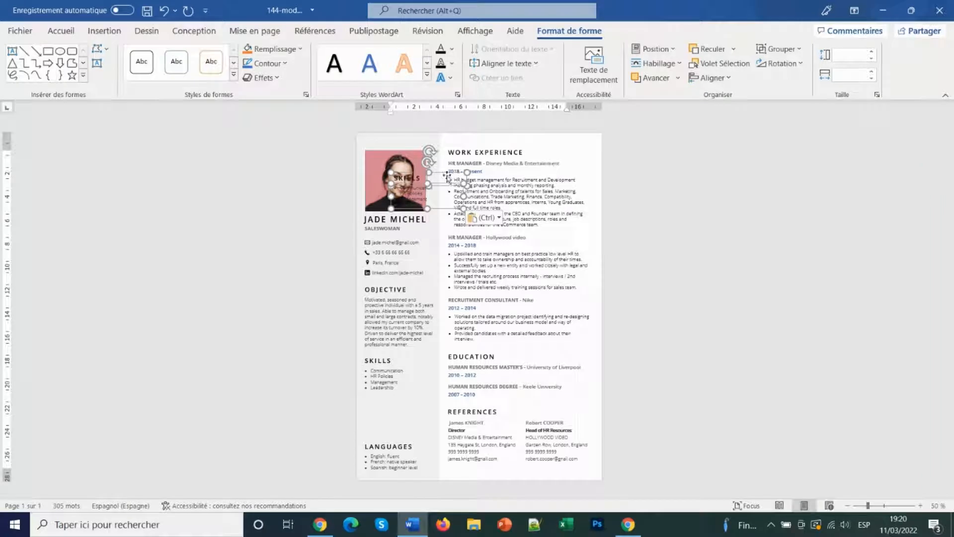
pyautogui.moveTo(447, 177); pyautogui.dragTo(416, 355)
pyautogui.press('Down')
pyautogui.press('Down')
pyautogui.press('Down')
pyautogui.press('Down')
pyautogui.press('Down')
pyautogui.press('Down')
pyautogui.press('Down')
pyautogui.press('Down')
pyautogui.press('Down')
pyautogui.press('Down')
pyautogui.press('Down')
pyautogui.press('Down')
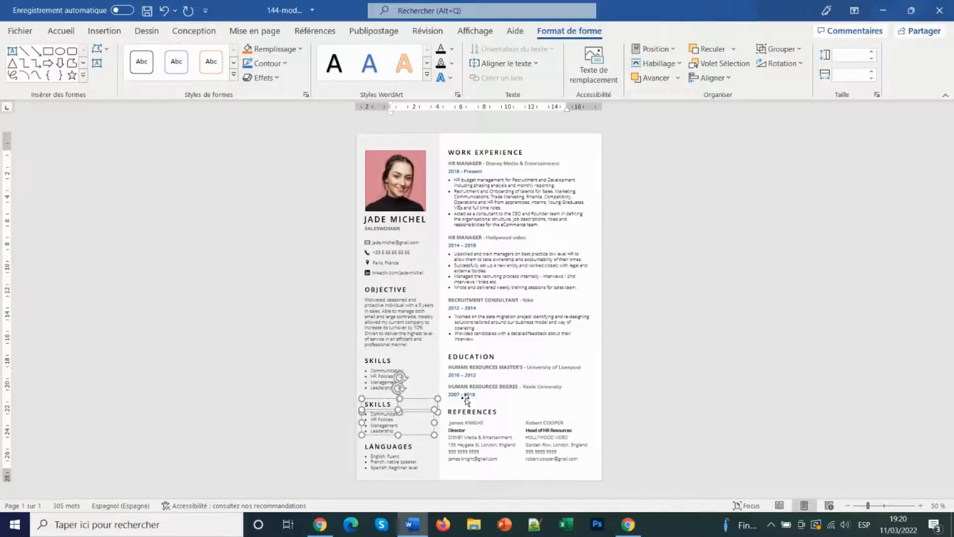
pyautogui.press('Down')
pyautogui.press('Down')
# Rename the headings HARD SKILLS and SOFT SKILLS, then undo back to the original layout
pyautogui.click(366, 361)
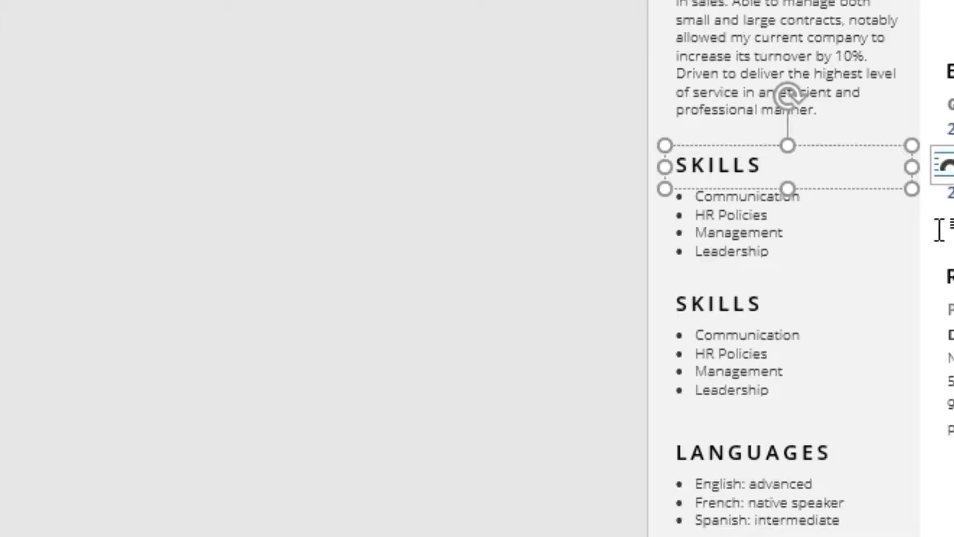
pyautogui.write('HARD')
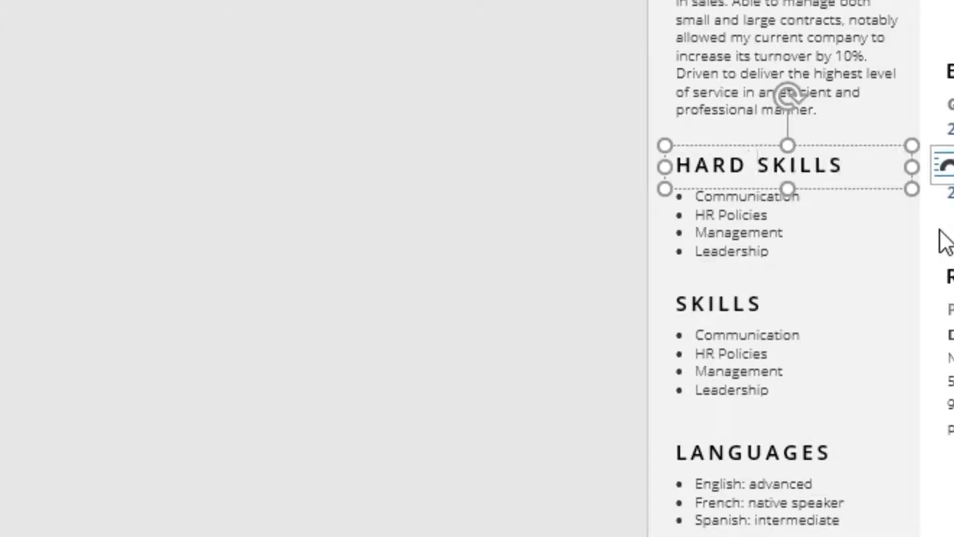
pyautogui.click(677, 301)
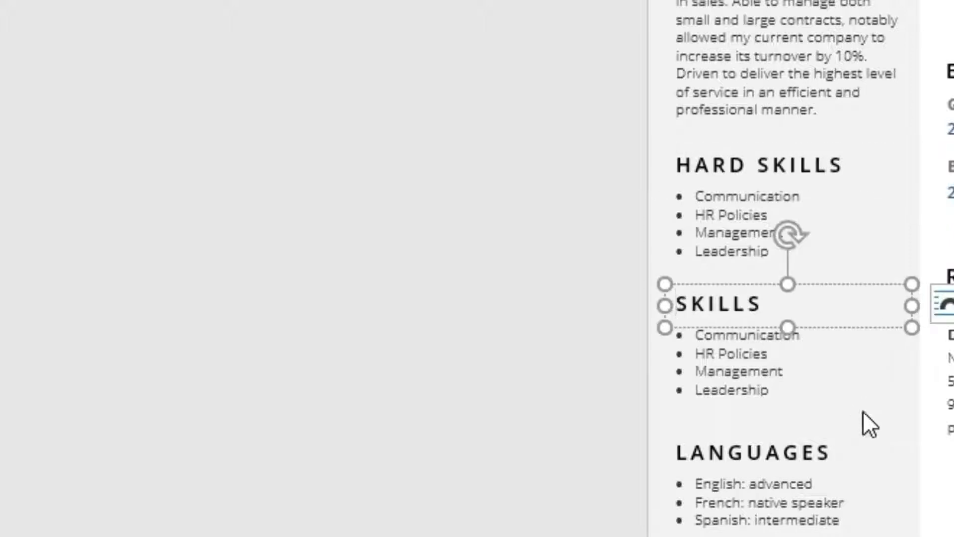
pyautogui.write('SOFT')
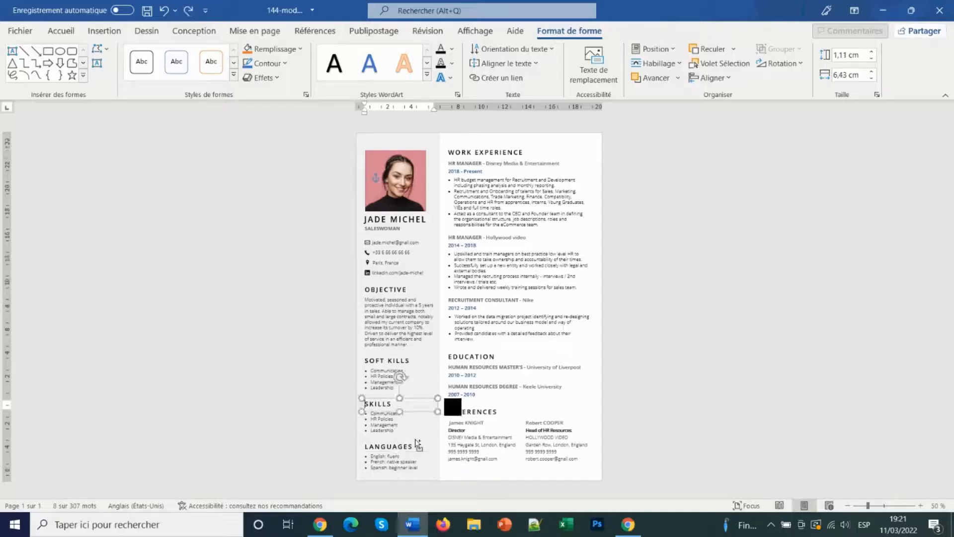
pyautogui.hotkey('ctrl', 'z')
pyautogui.hotkey('ctrl', 'z')
pyautogui.hotkey('ctrl', 'z')
pyautogui.hotkey('ctrl', 'z')
pyautogui.hotkey('ctrl', 'z')
pyautogui.hotkey('ctrl', 'z')
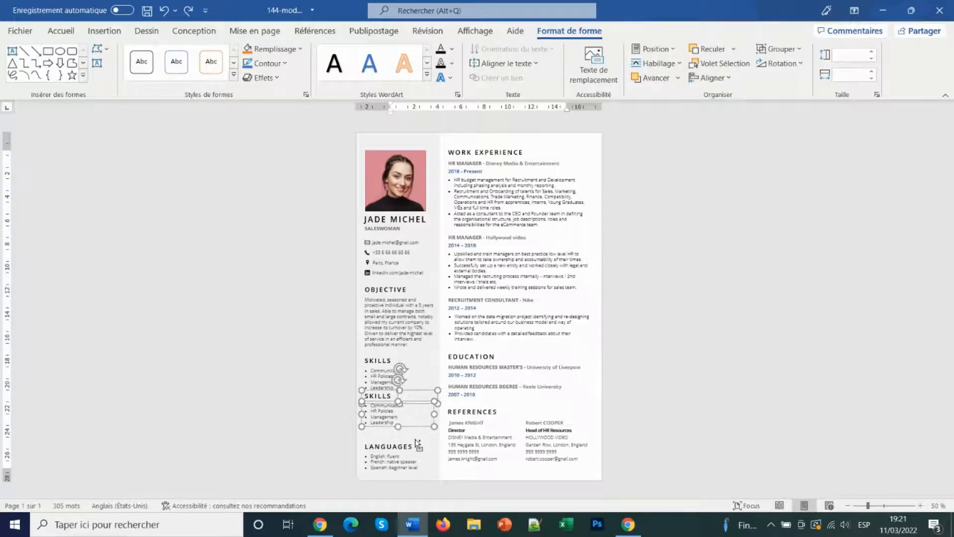
pyautogui.hotkey('ctrl', 'z')
pyautogui.hotkey('ctrl', 'z')
pyautogui.hotkey('ctrl', 'z')
pyautogui.hotkey('ctrl', 'z')
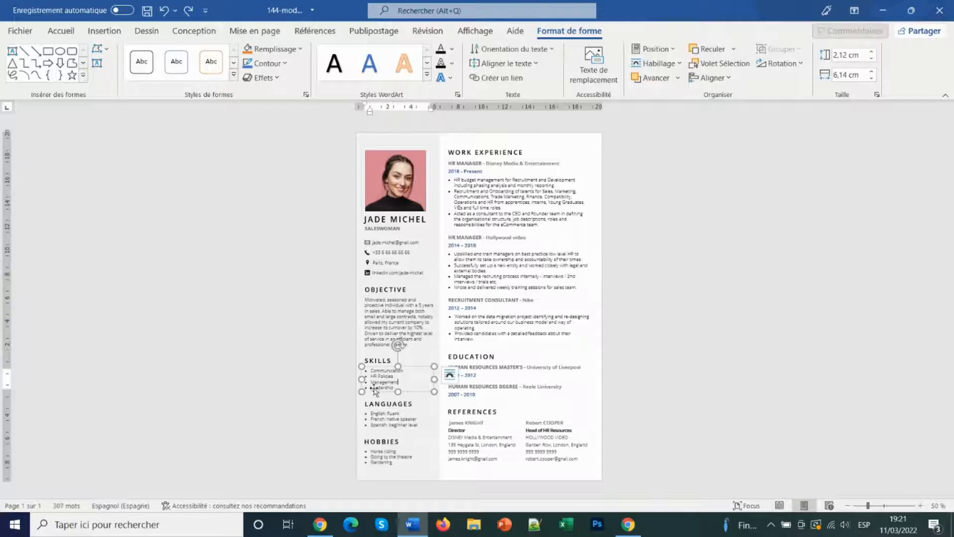
# Overwrite the four skills bullets with Business Development, Project Management, Ambition and Flexibility
pyautogui.moveTo(371, 369); pyautogui.dragTo(391, 388)
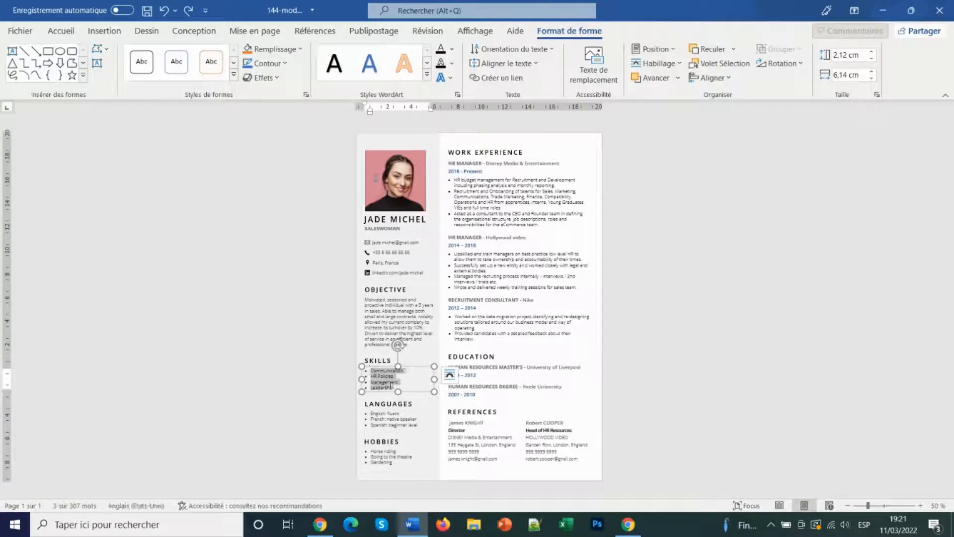
pyautogui.write('Business Development Project')
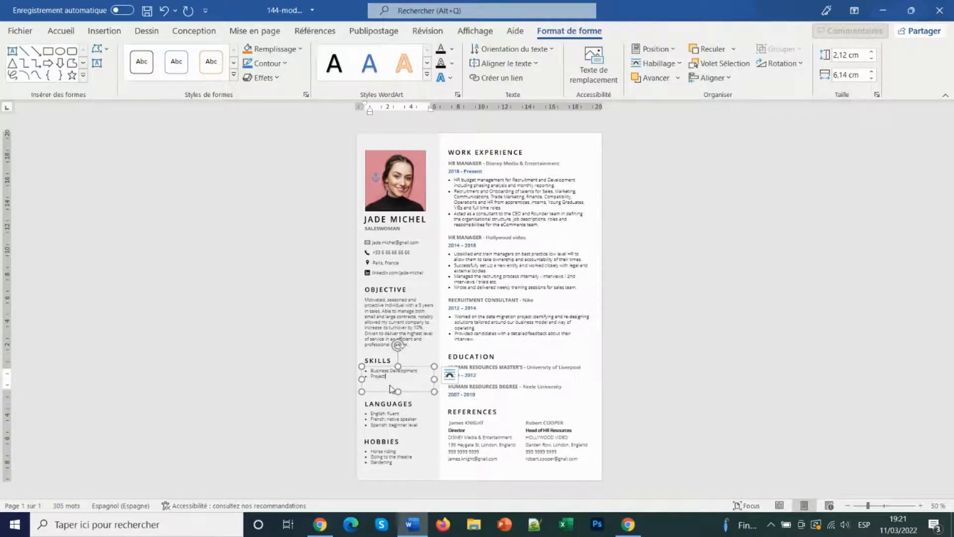
pyautogui.write(' Management')
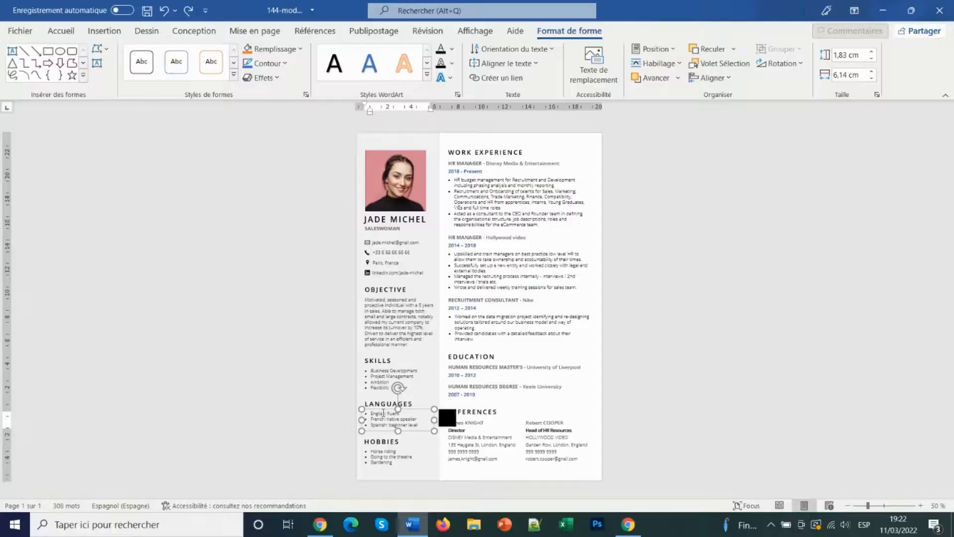
# Replace 'fluent' beside English in the Languages list with 'advanced'
pyautogui.doubleClick(391, 413)
pyautogui.write('advanced')
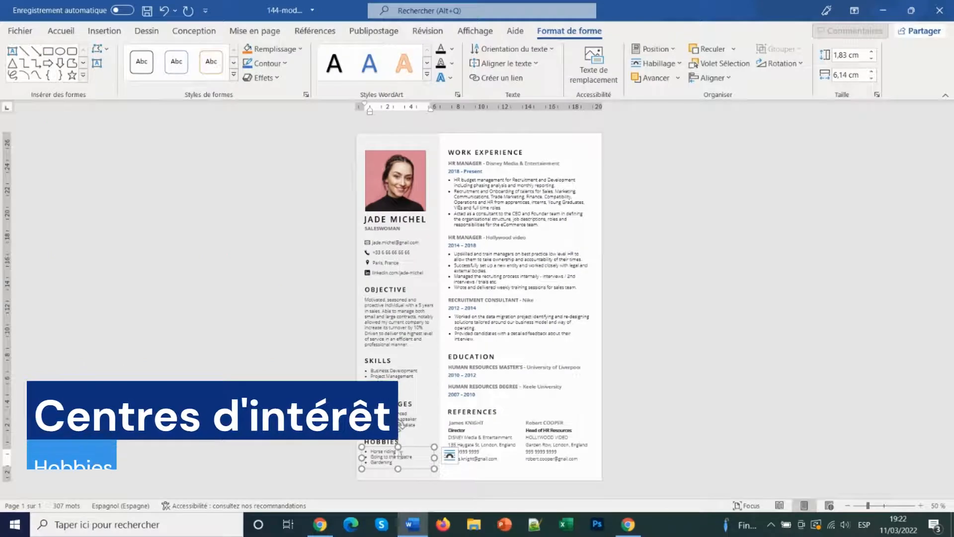
# Change hobbies to Fashion and Going to the cinema, and start typing a new hobby replacing Gardening
pyautogui.moveTo(400, 454); pyautogui.dragTo(371, 452)
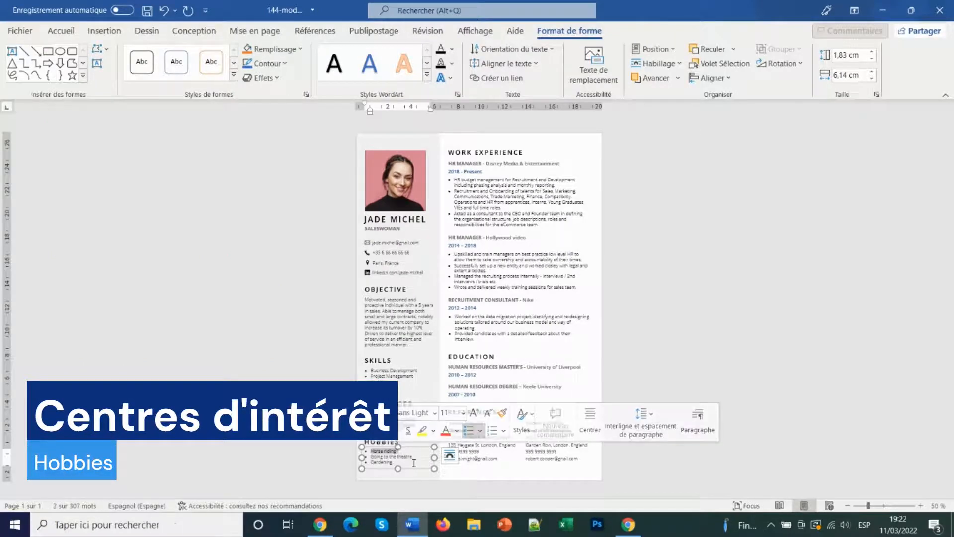
pyautogui.write('Fashion')
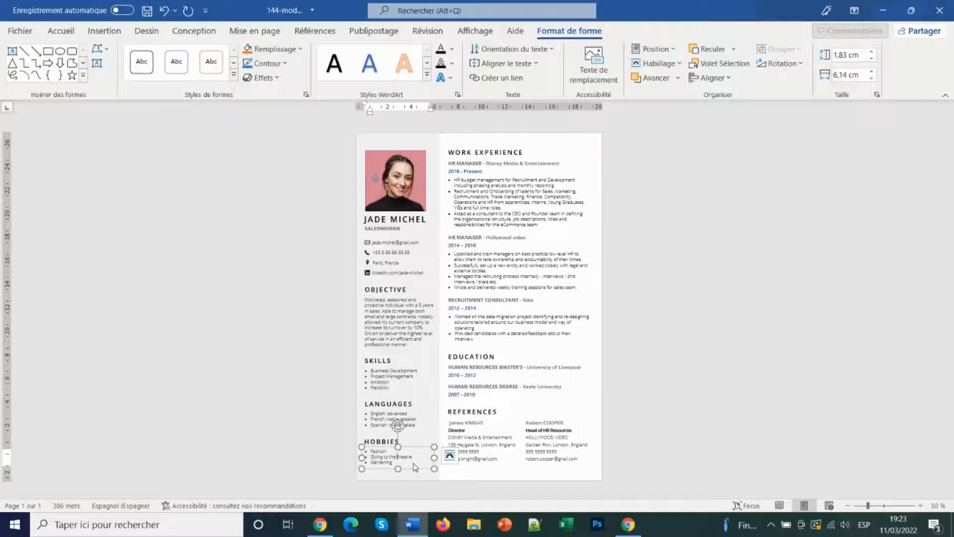
pyautogui.moveTo(412, 456); pyautogui.dragTo(399, 457)
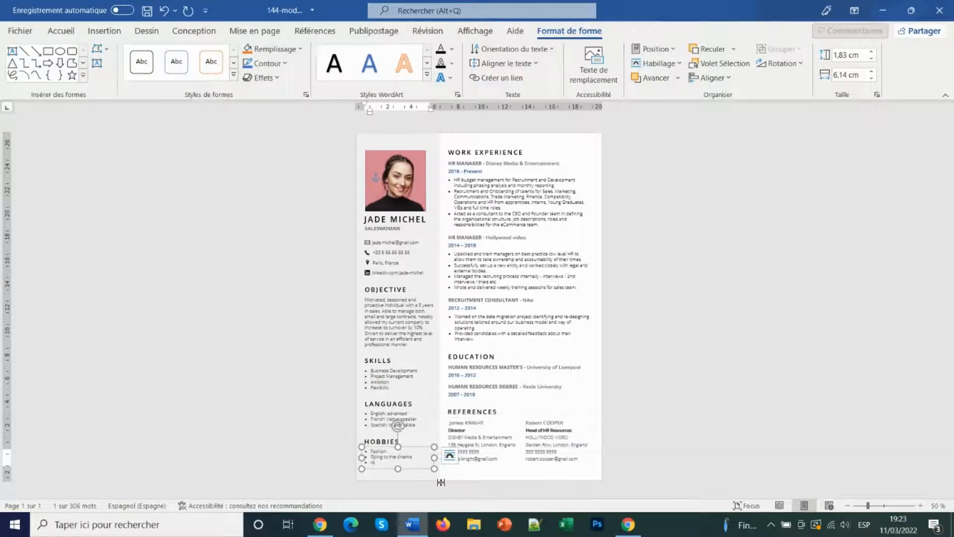
pyautogui.press('BackSpace')
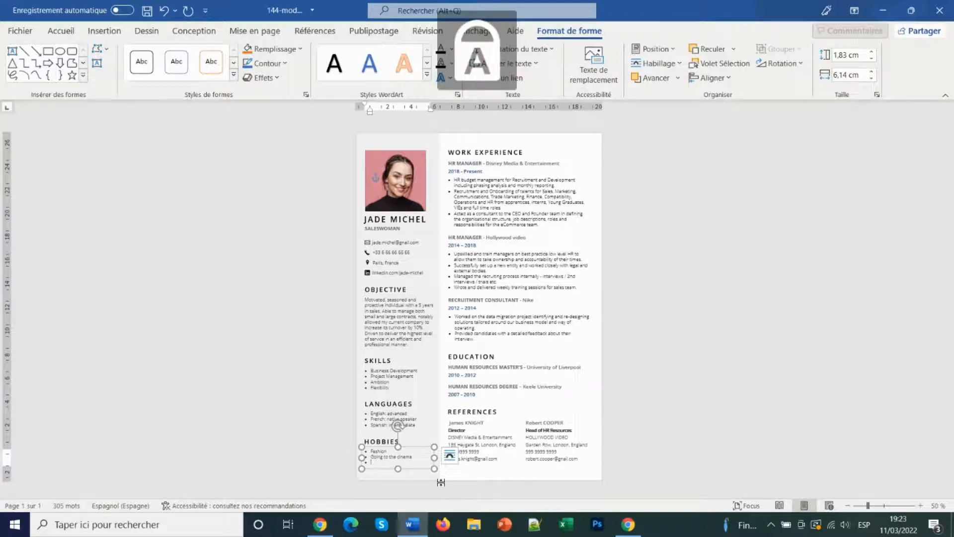
pyautogui.write('W')
pyautogui.press('capslock')
pyautogui.write('al')
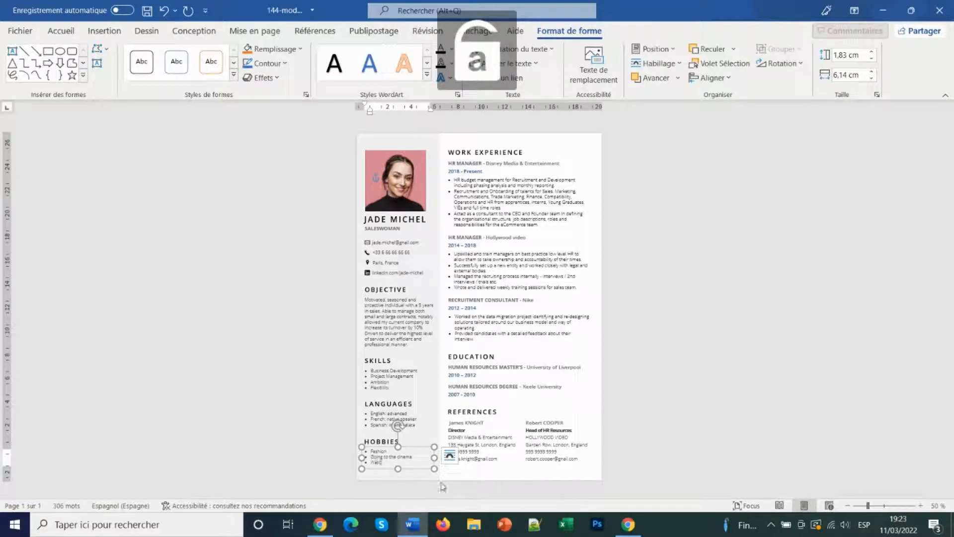
pyautogui.write('ching series')
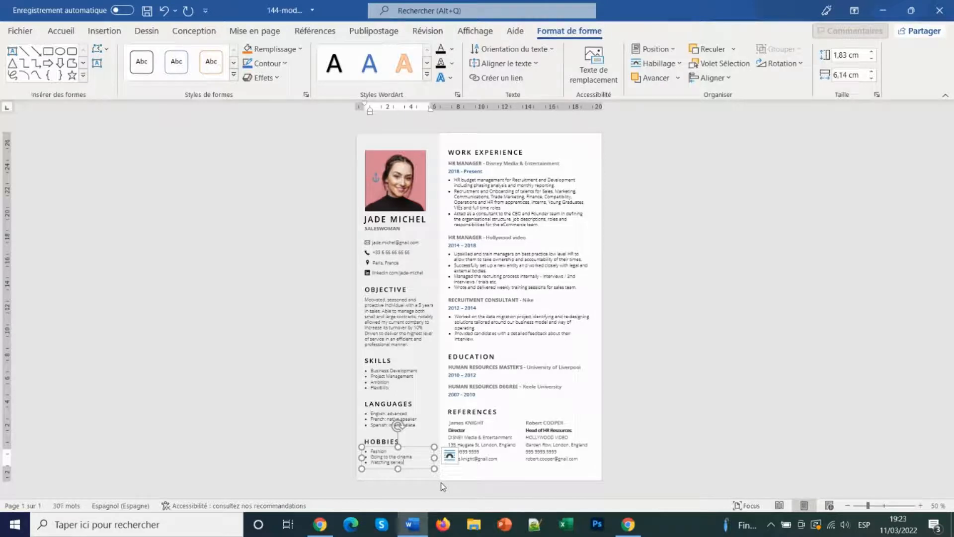
# Replace the first job title HR MANAGER with SALESWOMAN
pyautogui.click(475, 299)
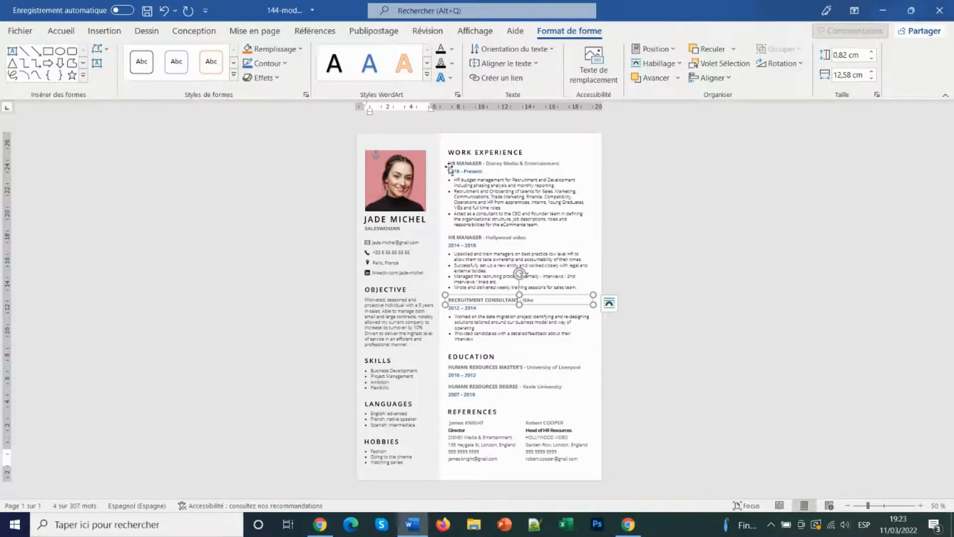
pyautogui.click(449, 167)
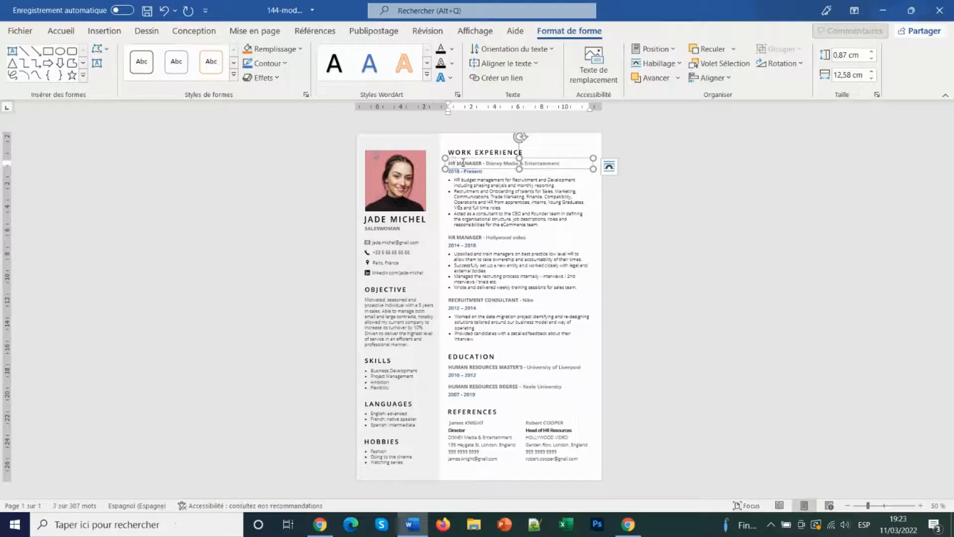
pyautogui.tripleClick(463, 163)
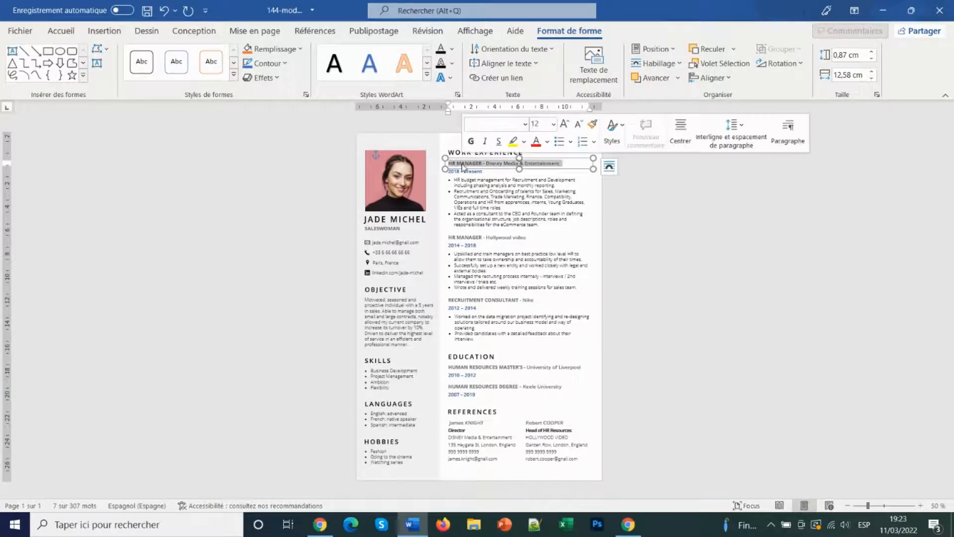
pyautogui.click(491, 162)
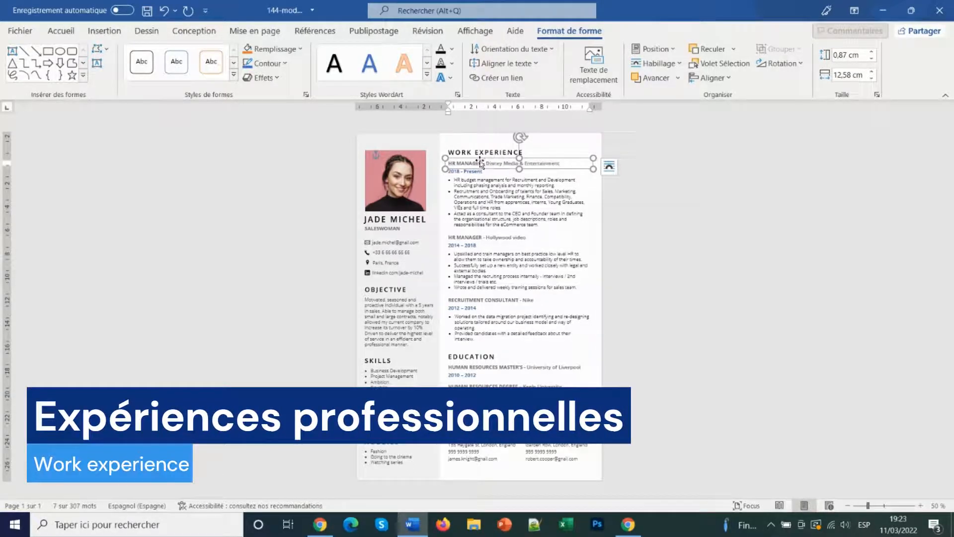
pyautogui.doubleClick(481, 164)
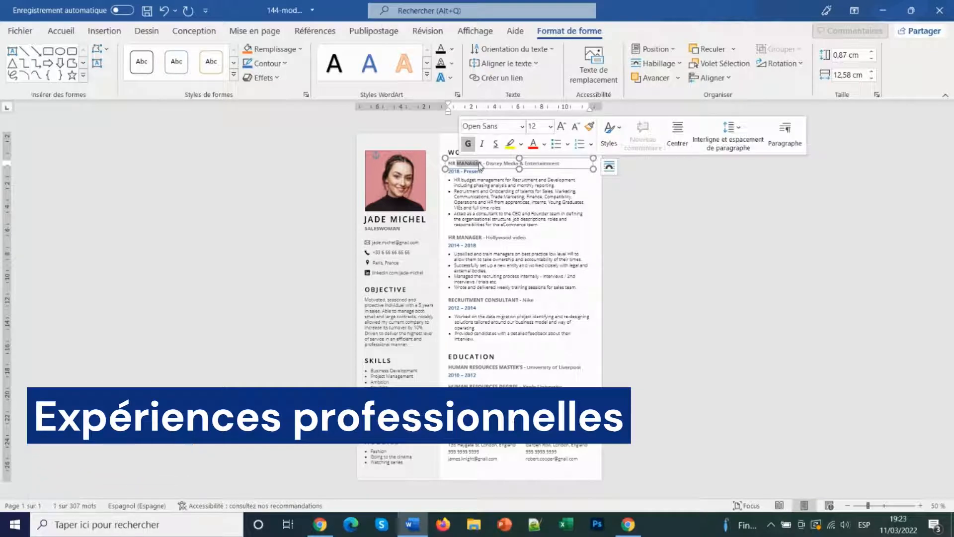
pyautogui.moveTo(483, 164); pyautogui.dragTo(430, 164)
pyautogui.press('capslock')
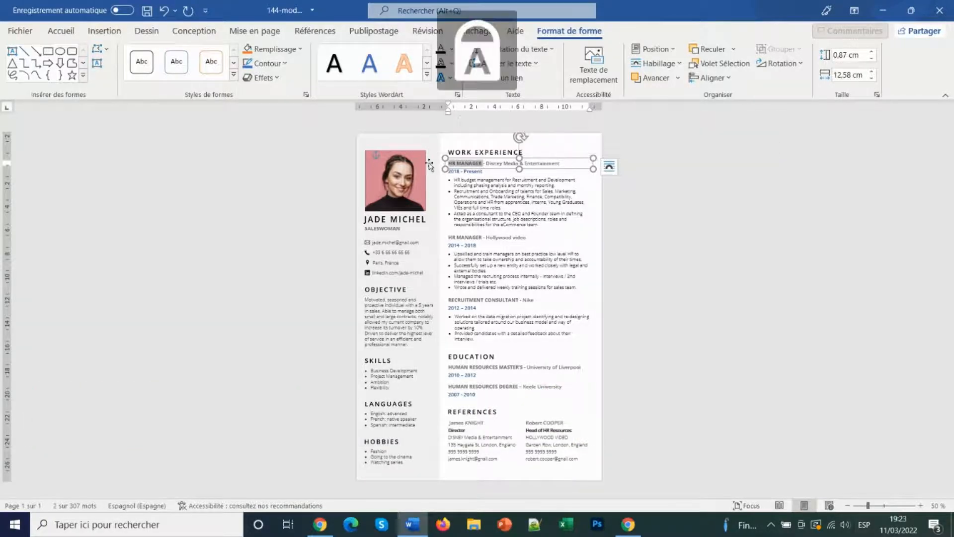
pyautogui.write('SALE')
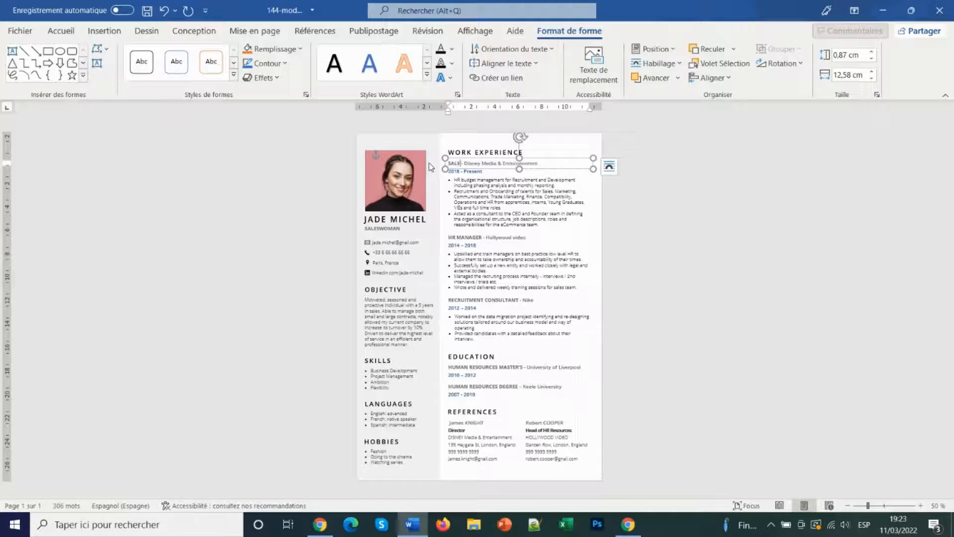
pyautogui.write('SWOMAN')
# Select the Disney Media & Entertainment and Hollywood video company names for replacement
pyautogui.moveTo(488, 163); pyautogui.dragTo(572, 163)
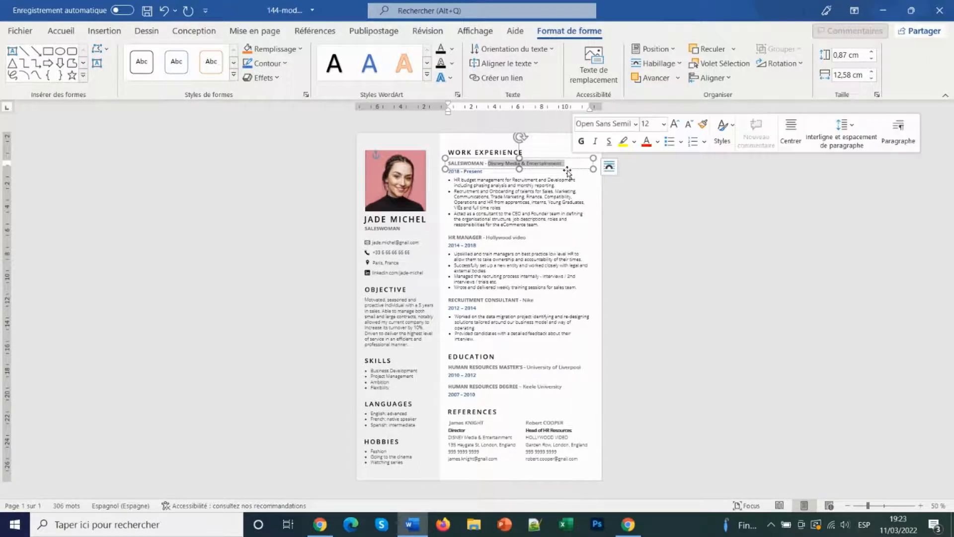
pyautogui.press('capslock')
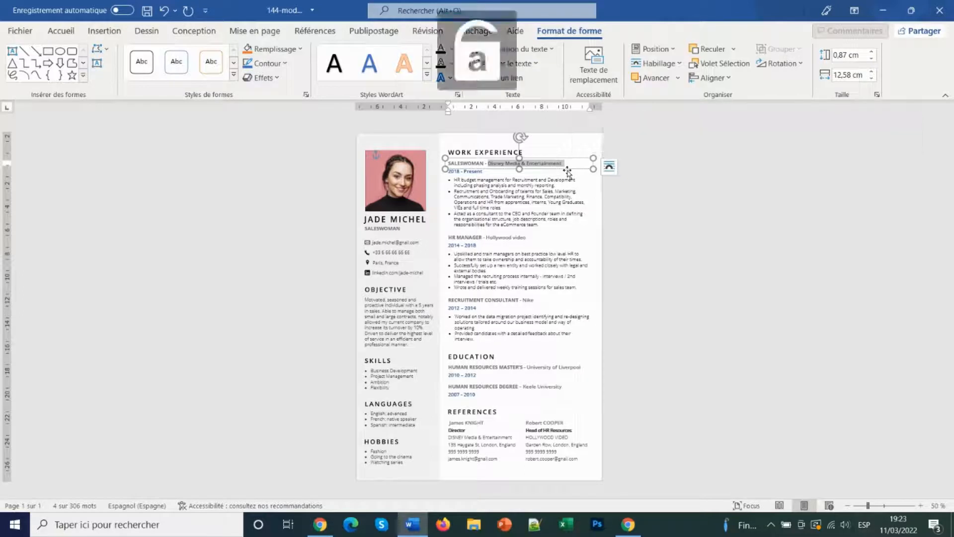
pyautogui.moveTo(488, 238); pyautogui.dragTo(543, 239)
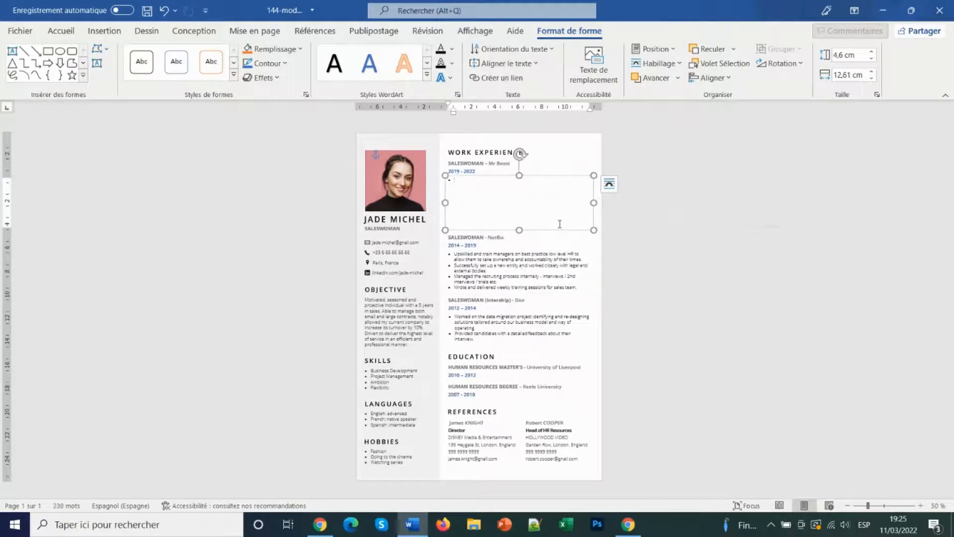
pyautogui.press('capslock')
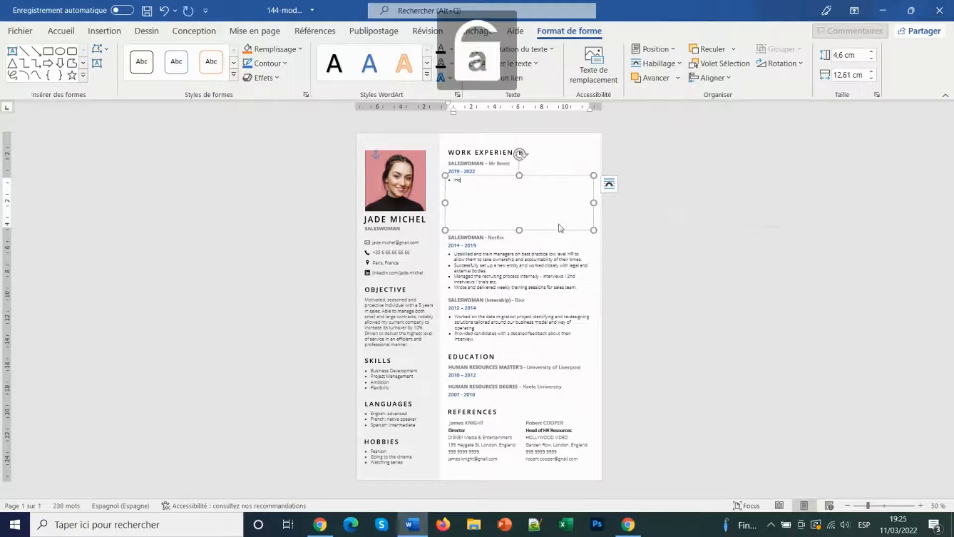
# Write the Mr Beast job's sales bullets, starting with increasing turnover and delivering various reports
pyautogui.write('Increased the')
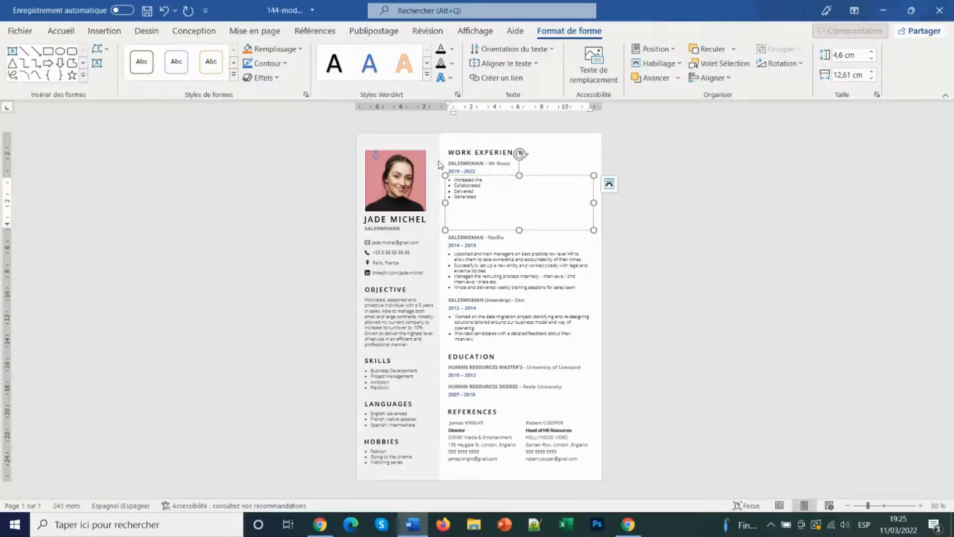
pyautogui.write('t of product')
pyautogui.click(508, 185)
pyautogui.write('with ancs')
pyautogui.write(' various reports')
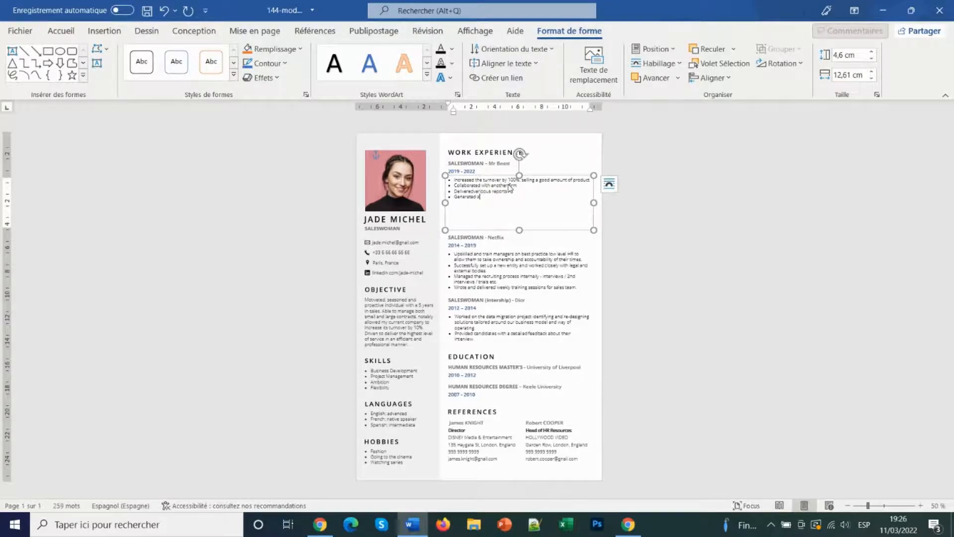
pyautogui.write(' lot of money')
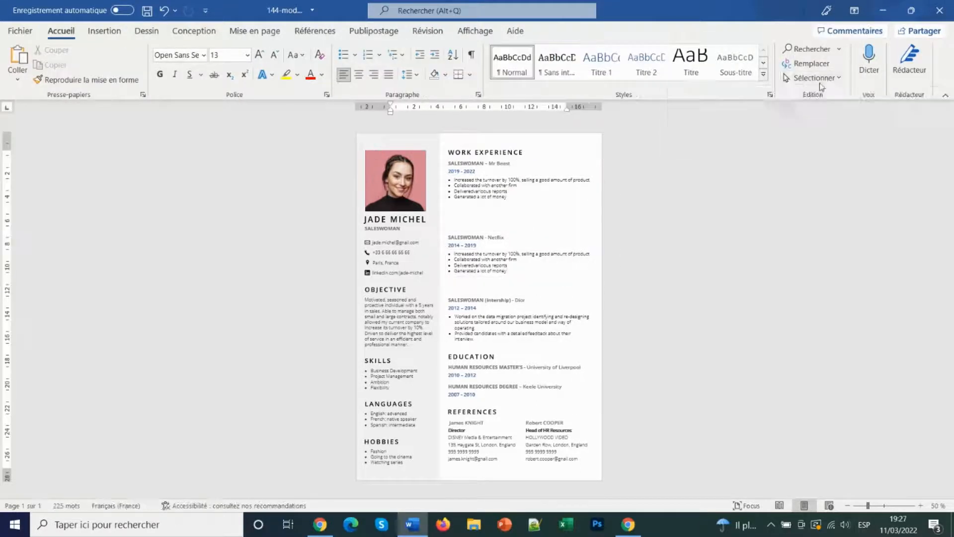
# Move the Netflix and Dior job blocks up to close the gaps
pyautogui.click(796, 110)
pyautogui.moveTo(599, 222); pyautogui.dragTo(435, 294)
pyautogui.press('Up')
pyautogui.press('Up')
pyautogui.press('Up')
pyautogui.press('Up')
pyautogui.press('Up')
pyautogui.press('Up')
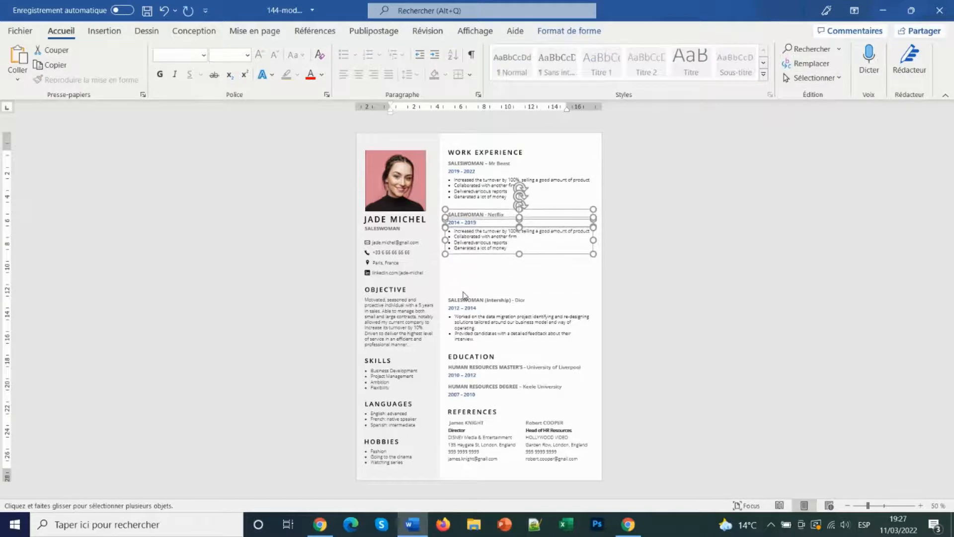
pyautogui.click(630, 280)
pyautogui.click(813, 78)
pyautogui.click(809, 110)
pyautogui.moveTo(600, 276); pyautogui.dragTo(437, 354)
pyautogui.press('Up')
pyautogui.press('Up')
pyautogui.press('Up')
pyautogui.press('Up')
pyautogui.press('Up')
pyautogui.press('Up')
pyautogui.press('Up')
pyautogui.press('Up')
pyautogui.press('Up')
pyautogui.press('Up')
pyautogui.press('Up')
pyautogui.press('Up')
pyautogui.press('Up')
pyautogui.press('Up')
pyautogui.press('Up')
pyautogui.press('Up')
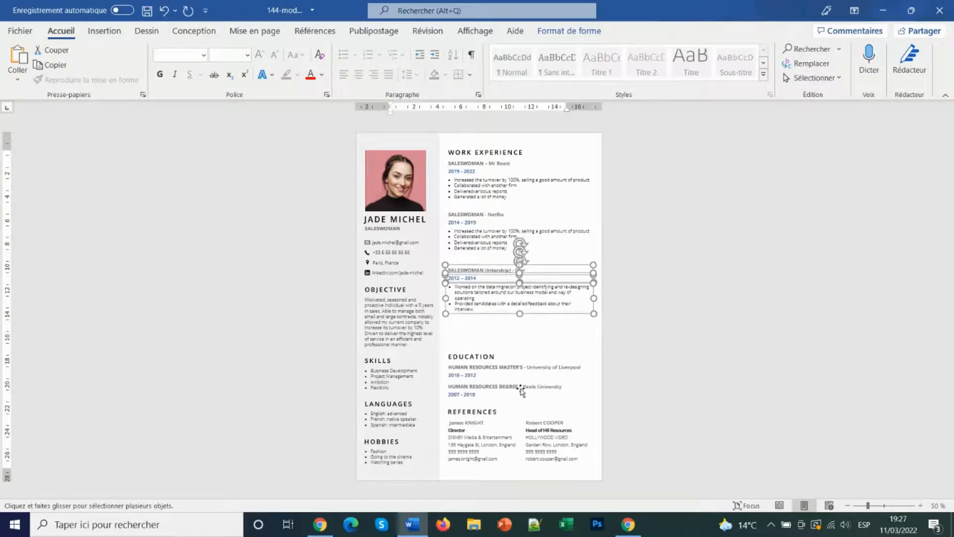
pyautogui.click(485, 357)
# Move the Education block up, nudging it slightly higher
pyautogui.click(808, 80)
pyautogui.click(793, 110)
pyautogui.moveTo(599, 339); pyautogui.dragTo(443, 405)
pyautogui.press('Up')
pyautogui.press('Up')
pyautogui.press('Up')
pyautogui.press('Up')
pyautogui.press('Up')
pyautogui.press('Up')
pyautogui.press('Up')
pyautogui.press('Up')
pyautogui.press('Up')
pyautogui.press('Up')
pyautogui.press('Up')
pyautogui.press('Up')
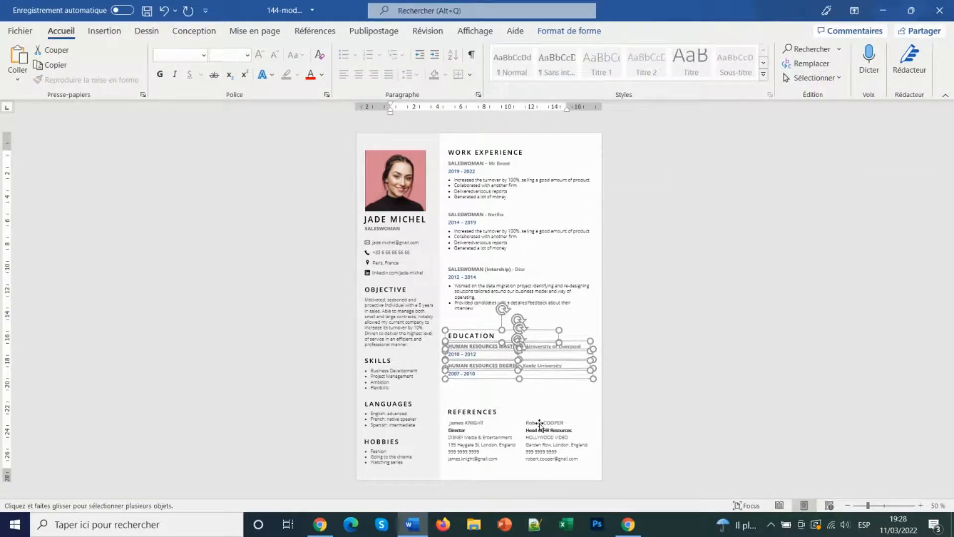
pyautogui.press('Up')
# Replace HUMAN RESOURCES with Finance in the master's degree title
pyautogui.click(532, 351)
pyautogui.moveTo(499, 343); pyautogui.dragTo(449, 346)
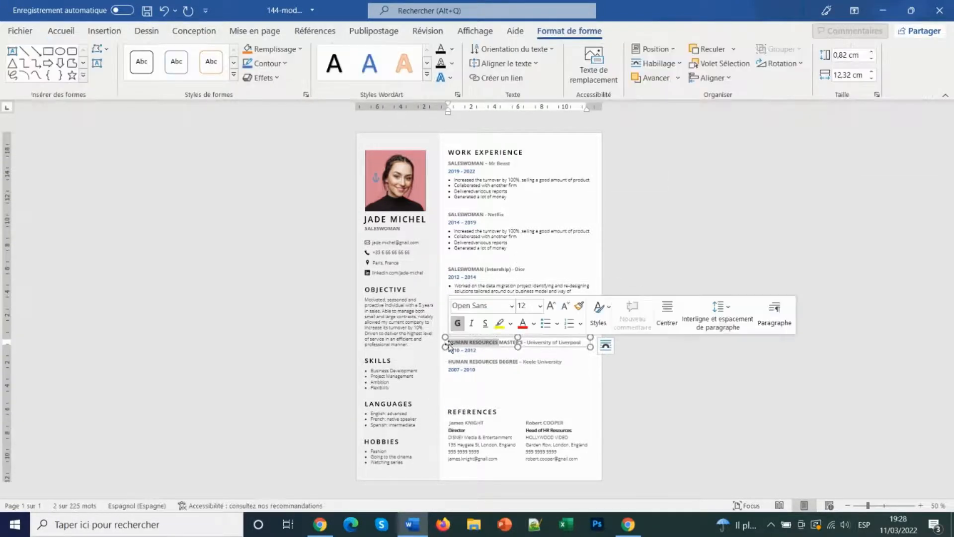
pyautogui.write('Finance')
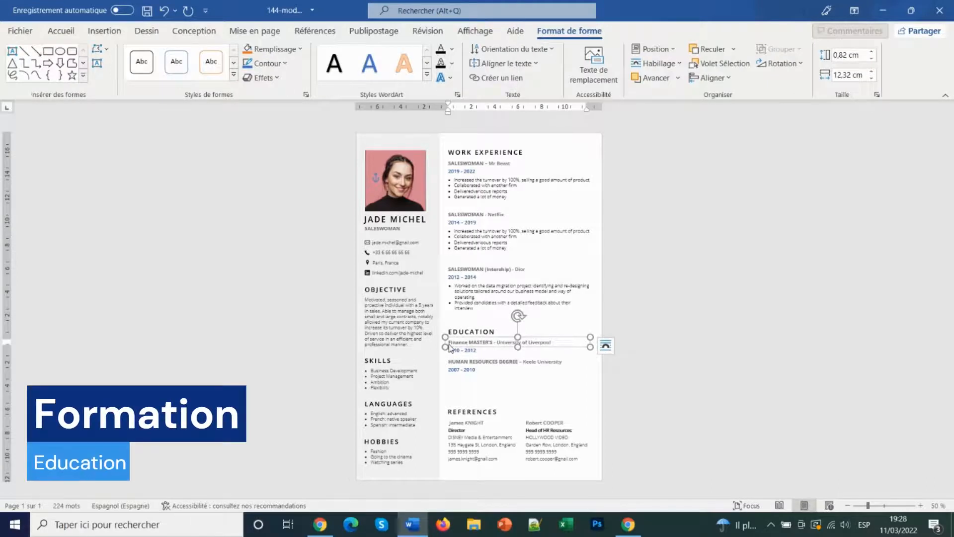
# Rename the second degree to BUSINESS AND SALES DEGREE
pyautogui.rightClick(450, 346)
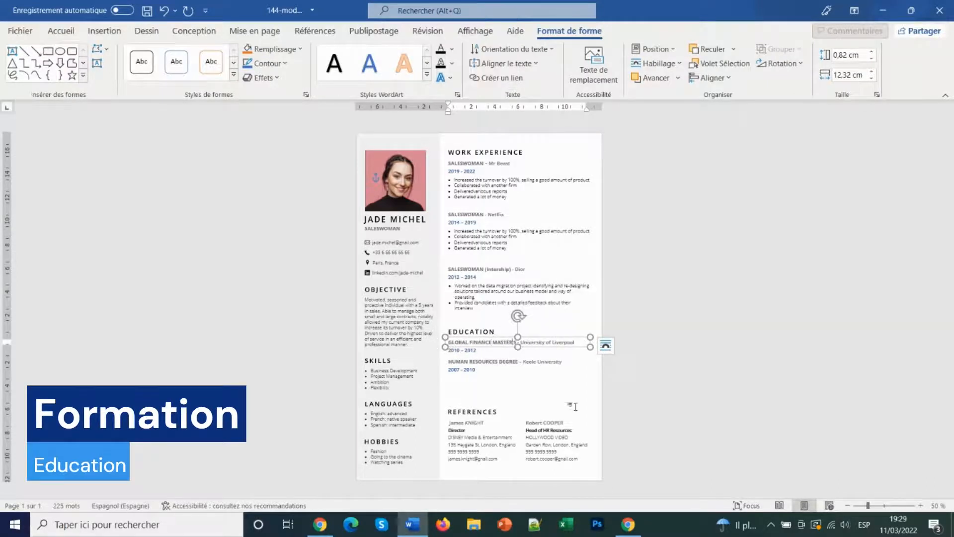
pyautogui.moveTo(499, 362); pyautogui.dragTo(430, 363)
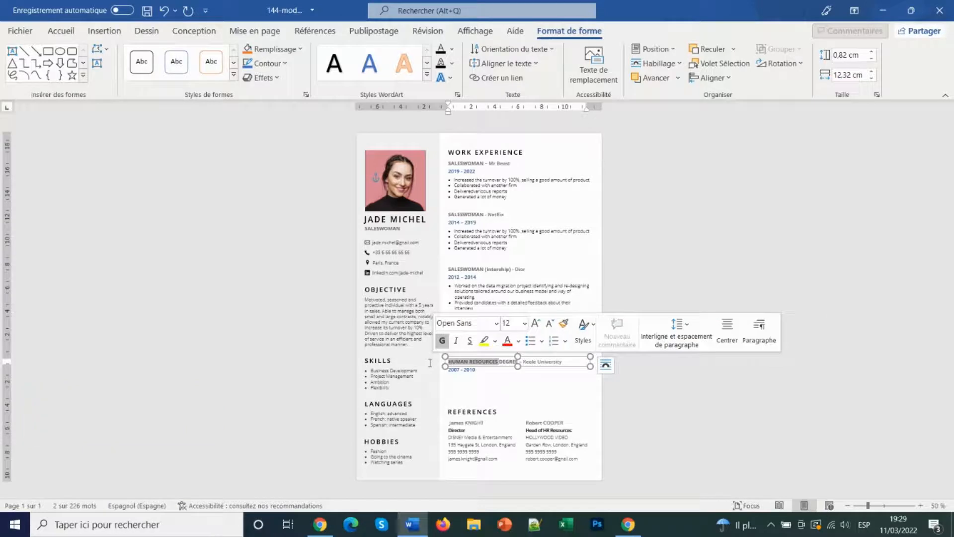
pyautogui.write('BUSINESS AND SALES')
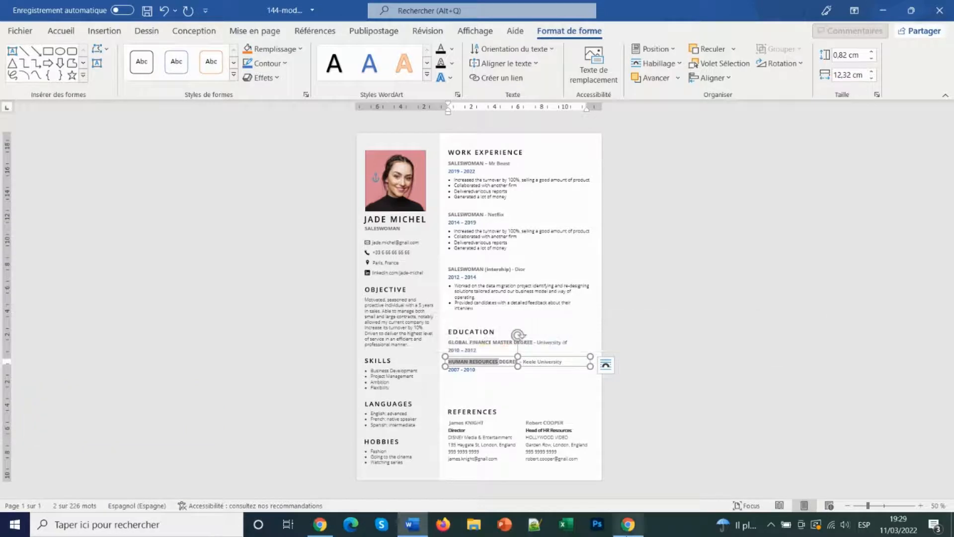
# Change the universities to Université Sorbonne and Université Jean Moulin
pyautogui.click(577, 342)
pyautogui.press('BackSpace')
pyautogui.press('BackSpace')
pyautogui.press('BackSpace')
pyautogui.doubleClick(576, 343)
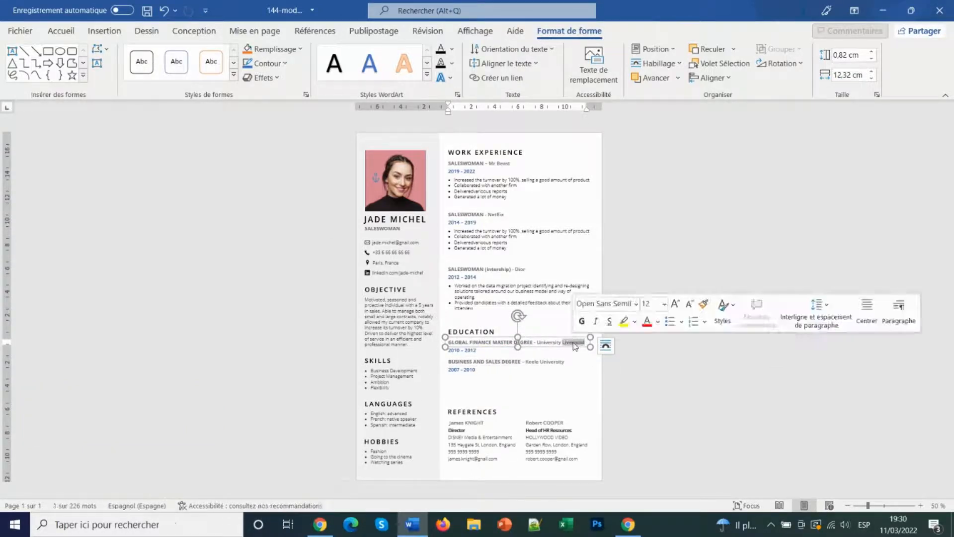
pyautogui.press('BackSpace')
pyautogui.press('BackSpace')
pyautogui.press('BackSpace')
pyautogui.write('é Sorbonne')
pyautogui.moveTo(525, 362); pyautogui.dragTo(572, 370)
pyautogui.write('Université Jean Moulin')
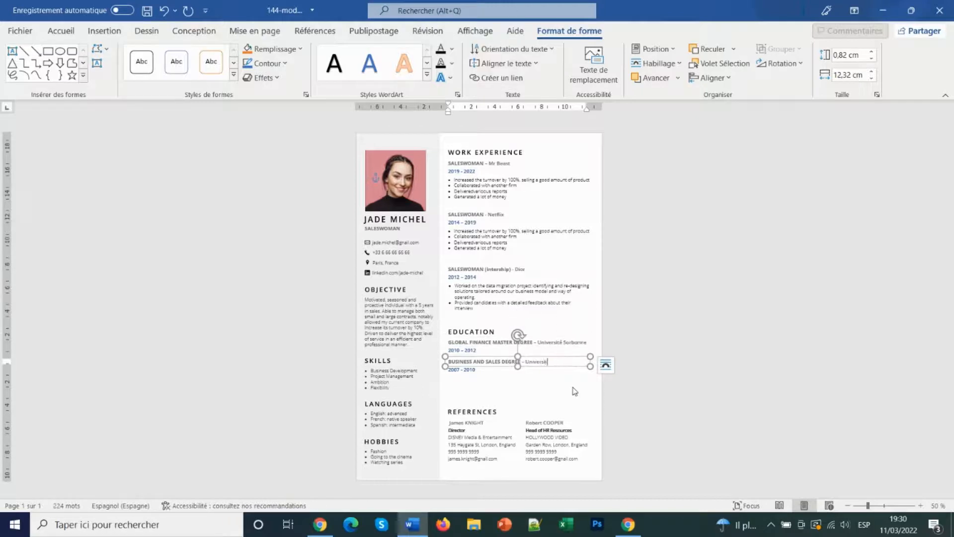
pyautogui.click(572, 387)
pyautogui.click(814, 78)
pyautogui.click(793, 110)
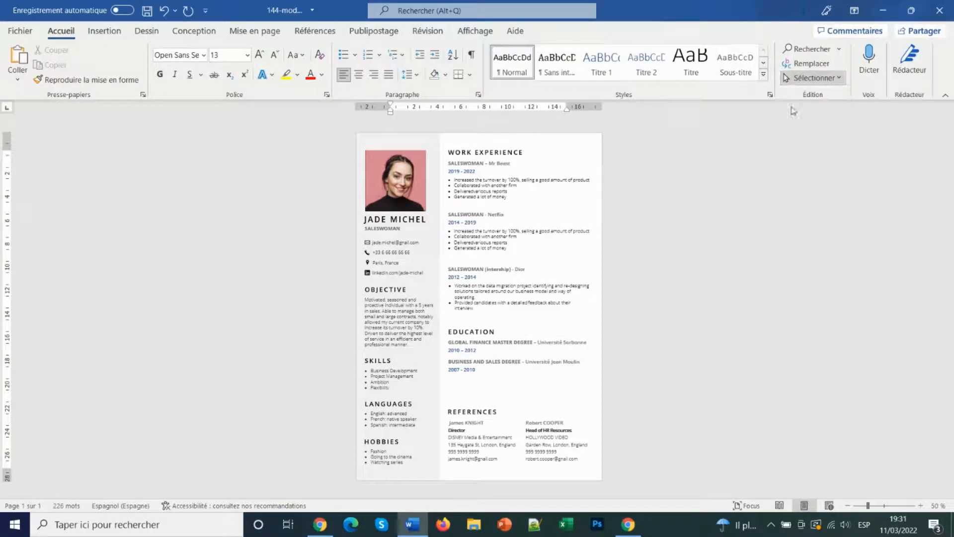
# Reposition the References block, nudging it up then slightly back down
pyautogui.moveTo(598, 388); pyautogui.dragTo(440, 480)
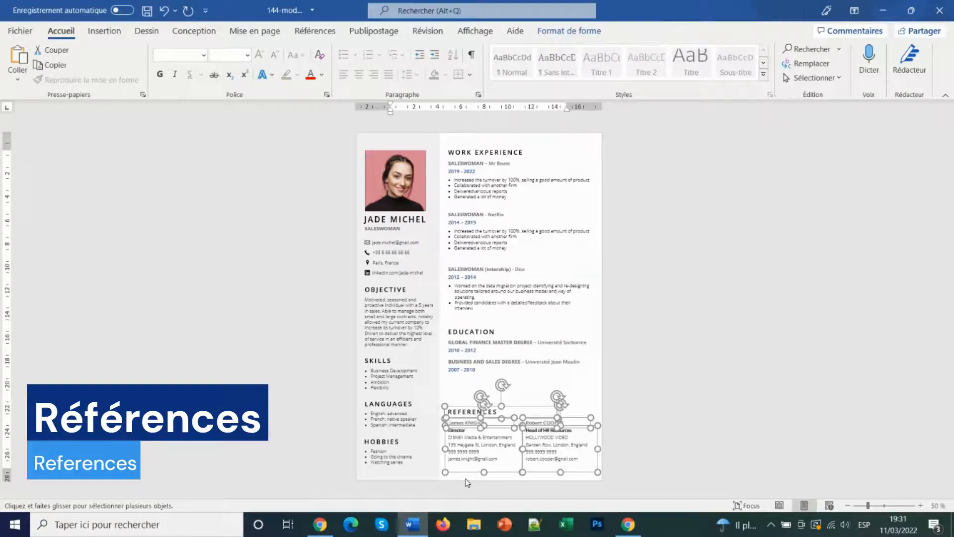
pyautogui.press('Up')
pyautogui.press('Up')
pyautogui.press('Up')
pyautogui.press('Up')
pyautogui.press('Up')
pyautogui.press('Up')
pyautogui.press('Up')
pyautogui.press('Up')
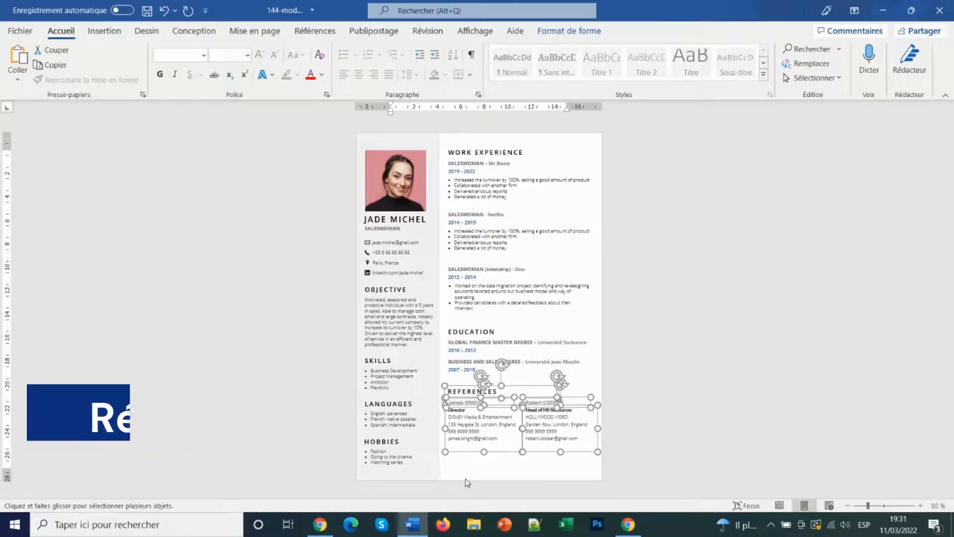
pyautogui.press('Down')
pyautogui.press('Down')
pyautogui.press('Down')
pyautogui.press('Down')
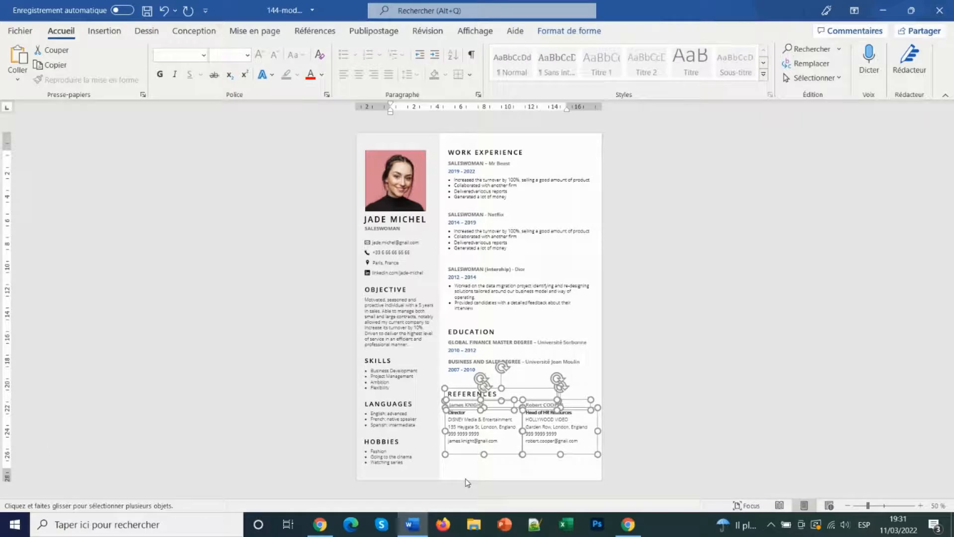
pyautogui.press('Down')
pyautogui.press('Down')
pyautogui.press('Down')
pyautogui.press('Down')
pyautogui.press('Down')
pyautogui.press('Down')
pyautogui.press('Down')
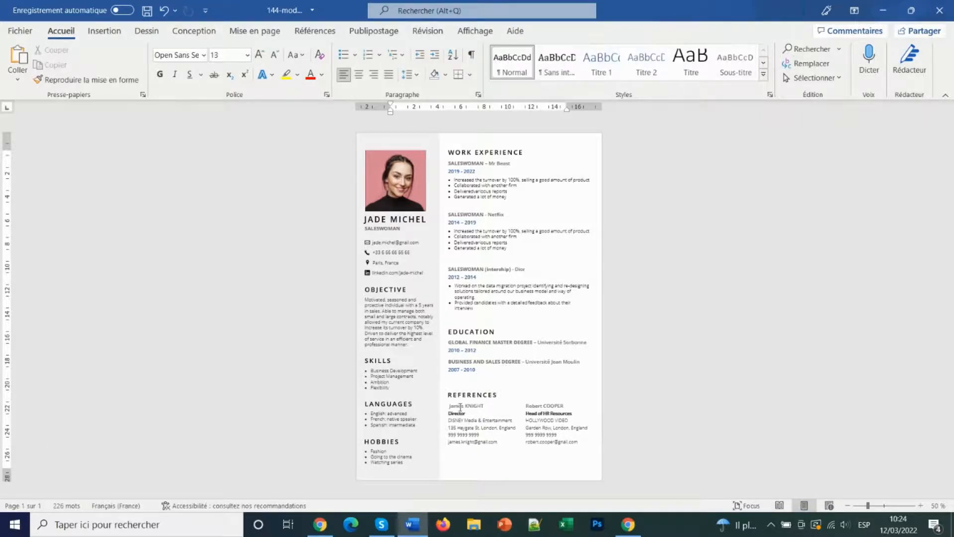
# Retype the first reference's first name
pyautogui.click(460, 408)
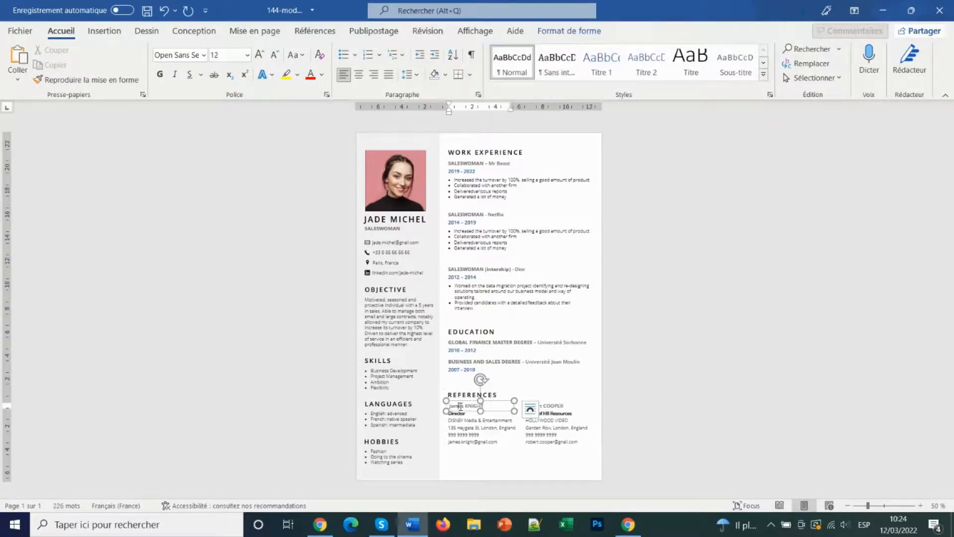
pyautogui.doubleClick(462, 407)
pyautogui.press('capslock')
pyautogui.write('P')
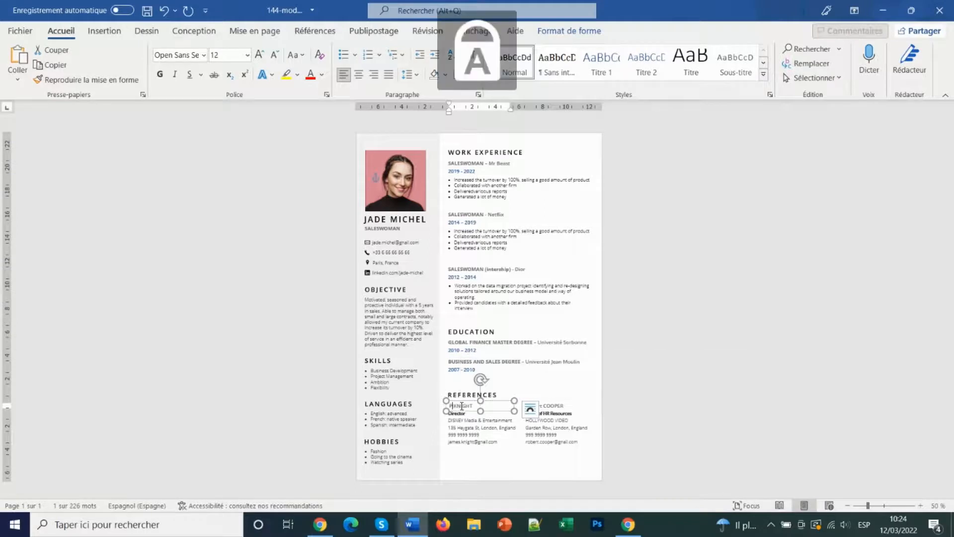
pyautogui.press('capslock')
pyautogui.write('aul')
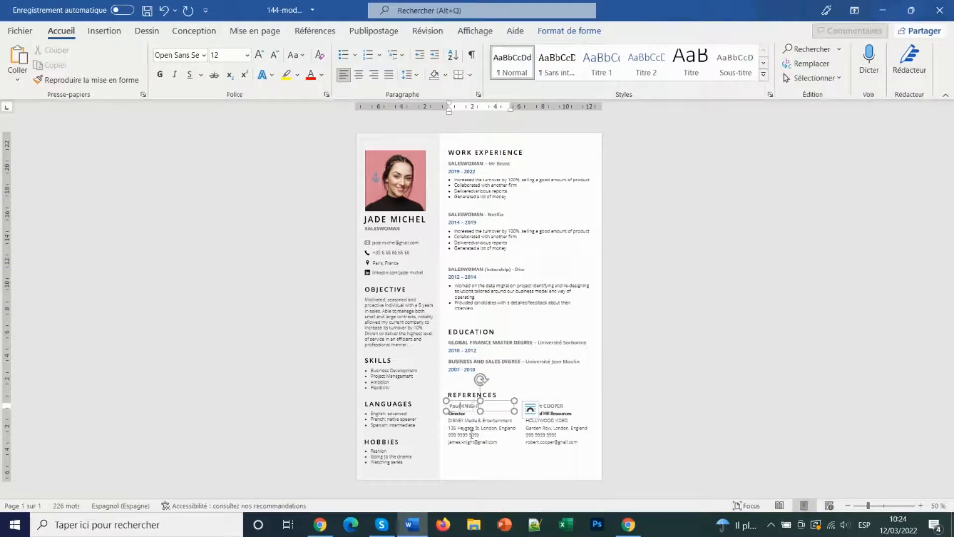
# Change the first reference's company to Netflix and update its house number
pyautogui.tripleClick(457, 421)
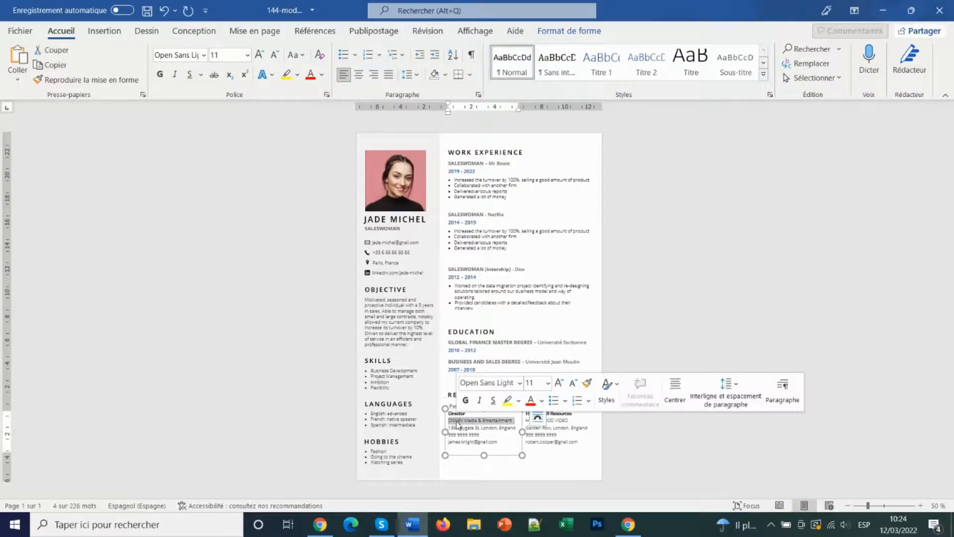
pyautogui.press('capslock')
pyautogui.write('N')
pyautogui.press('capslock')
pyautogui.write('etflix')
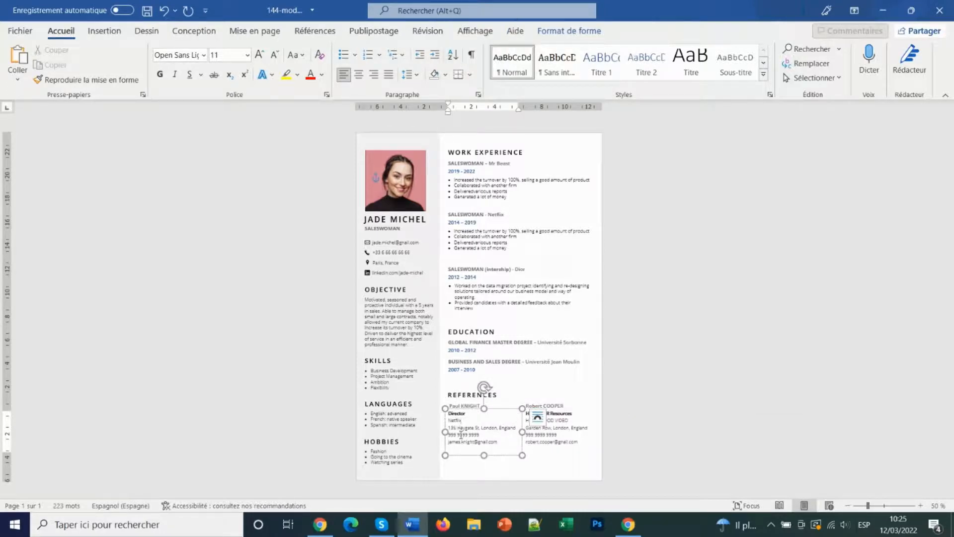
pyautogui.press('BackSpace')
pyautogui.press('BackSpace')
pyautogui.press('BackSpace')
pyautogui.press('BackSpace')
pyautogui.write('55')
# Update the name part of the reference's e-mail address to match the new first name
pyautogui.doubleClick(454, 441)
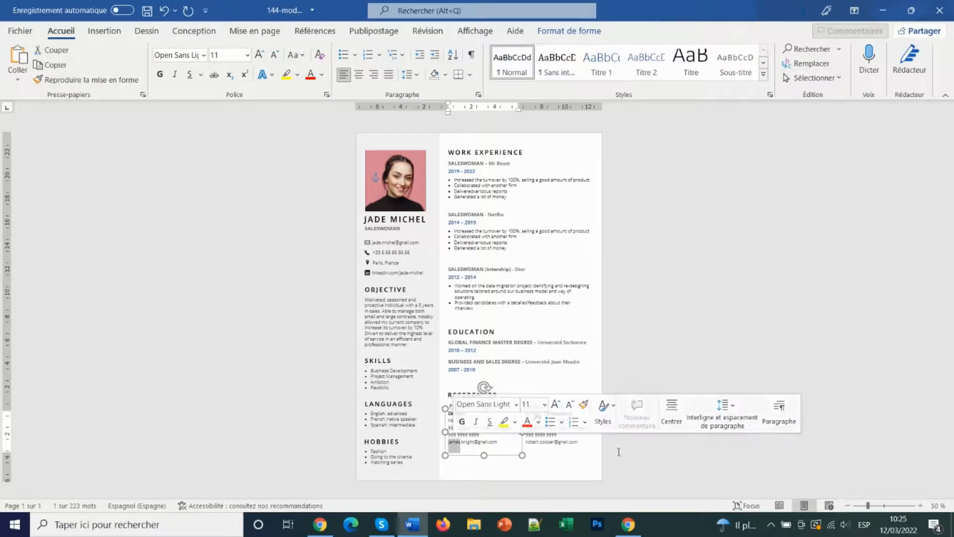
pyautogui.write('paul')
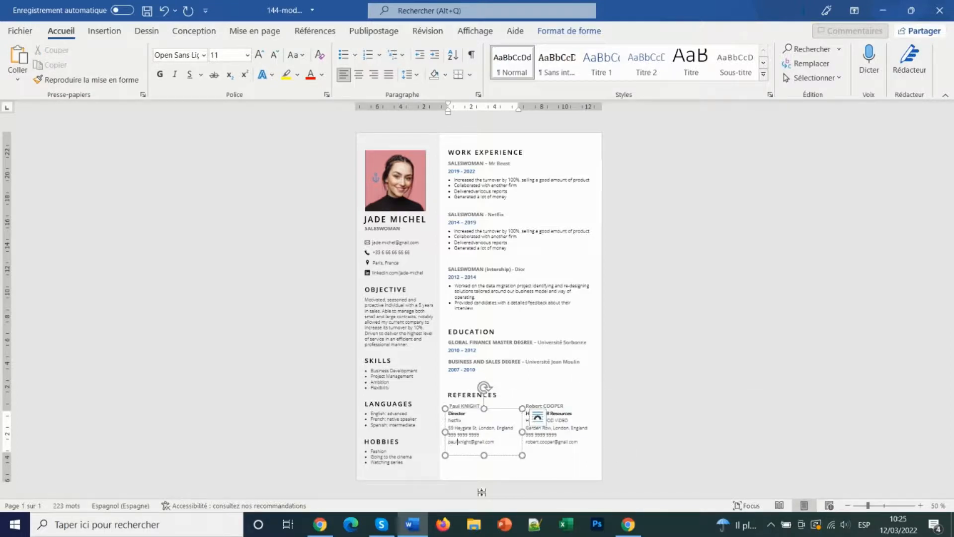
pyautogui.click(489, 487)
pyautogui.click(648, 386)
pyautogui.click(646, 387)
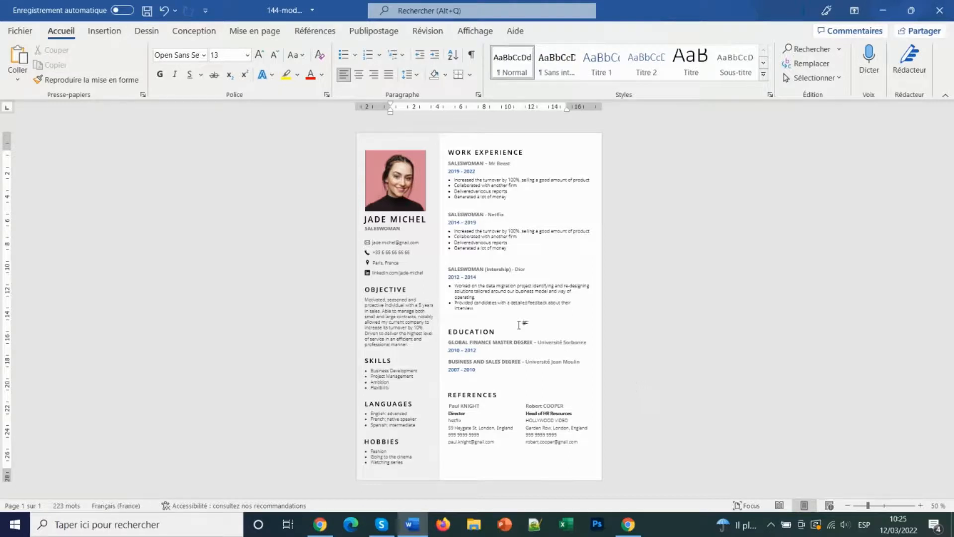
# Fill the left sidebar shape with a light theme colour
pyautogui.click(423, 145)
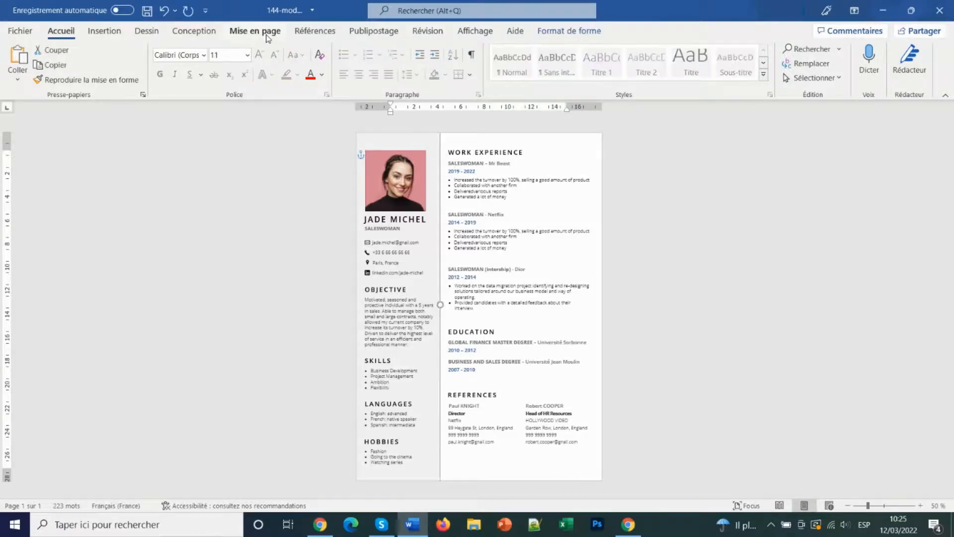
pyautogui.click(552, 31)
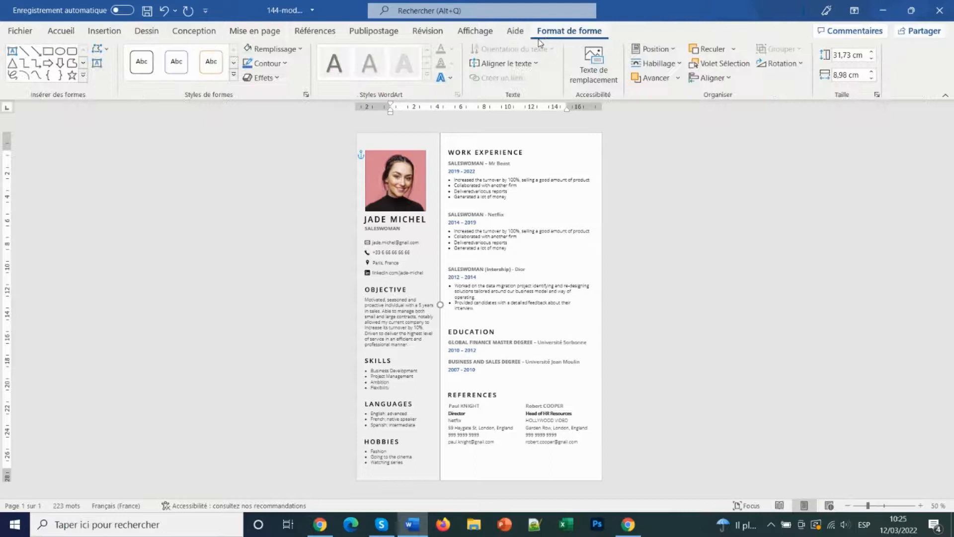
pyautogui.click(299, 52)
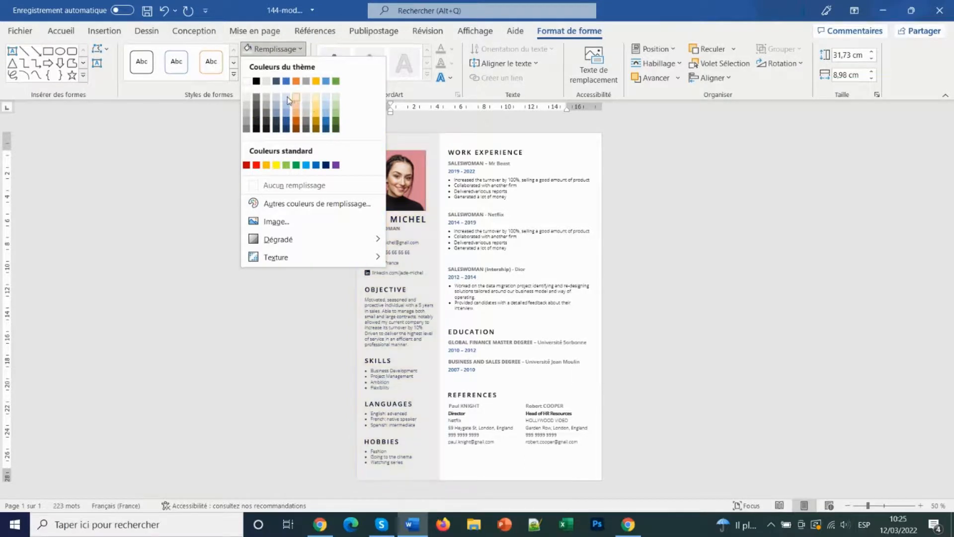
pyautogui.click(248, 103)
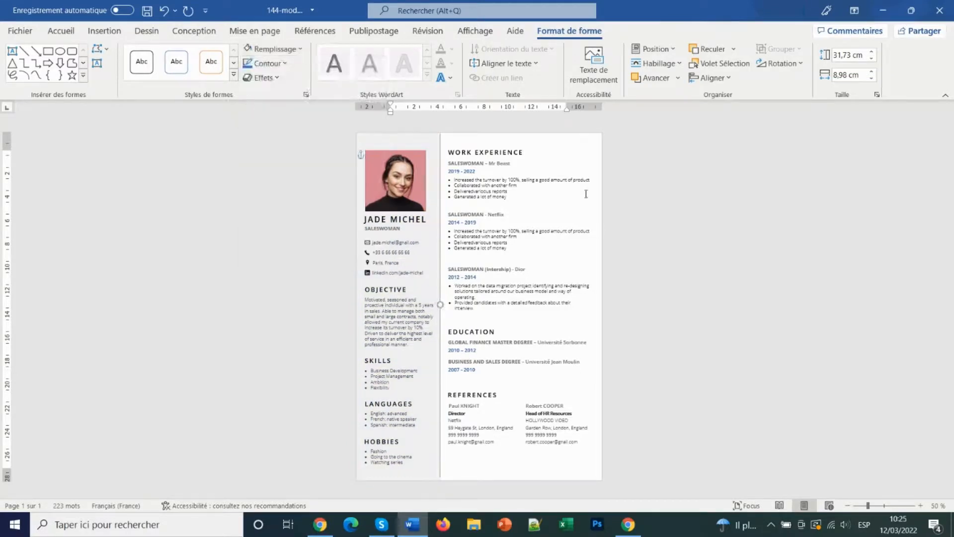
pyautogui.click(571, 460)
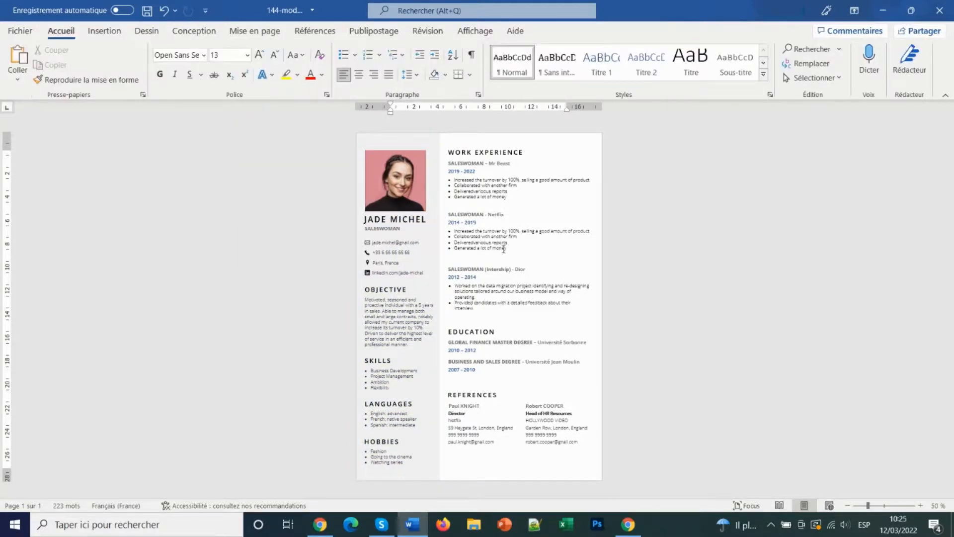
# Publish the CV as PDF 144-modele-cv-en-anglais (3) on the desktop, then minimise Word
pyautogui.click(15, 34)
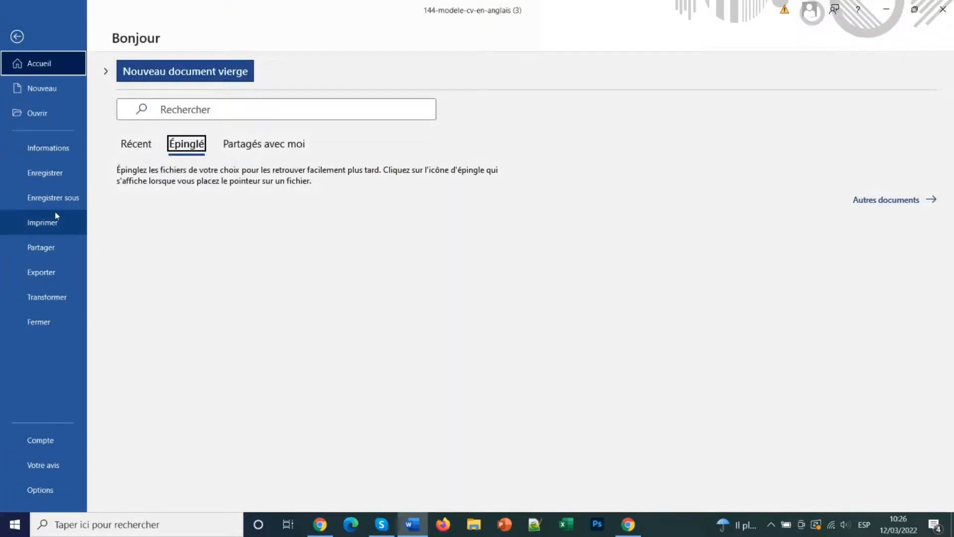
pyautogui.click(70, 279)
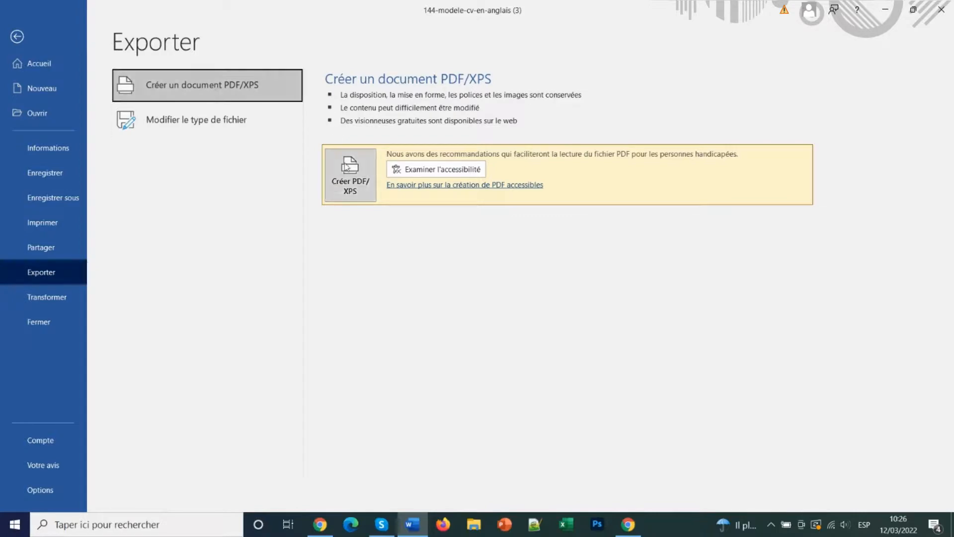
pyautogui.click(350, 176)
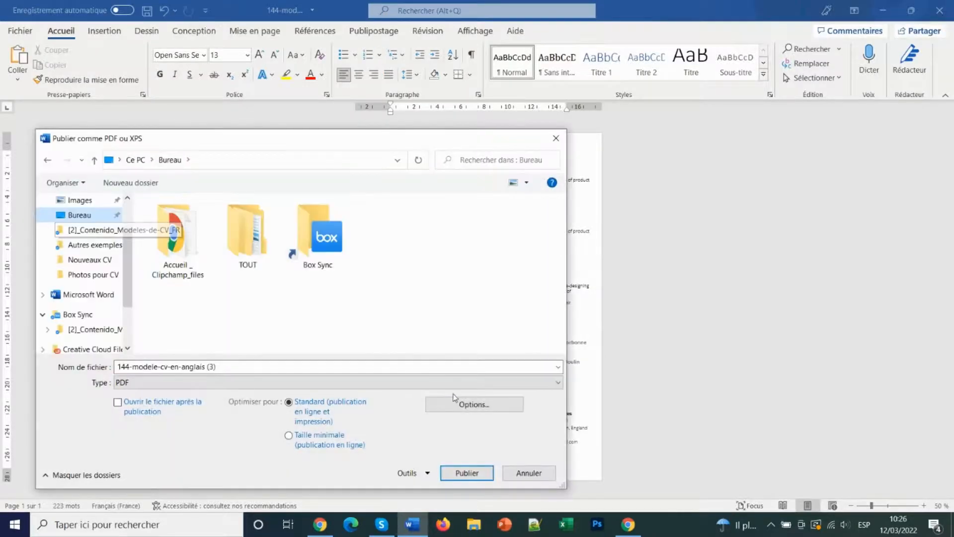
pyautogui.click(470, 472)
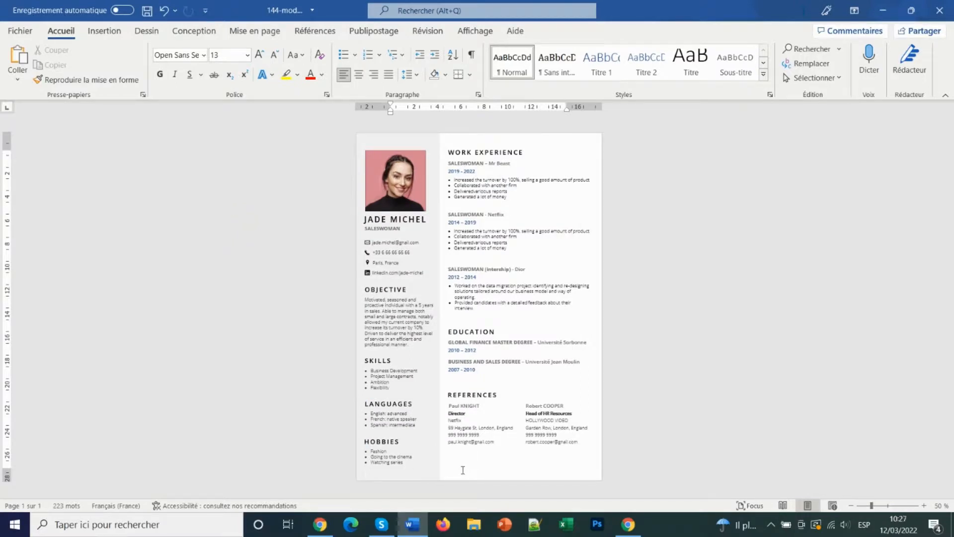
pyautogui.click(885, 11)
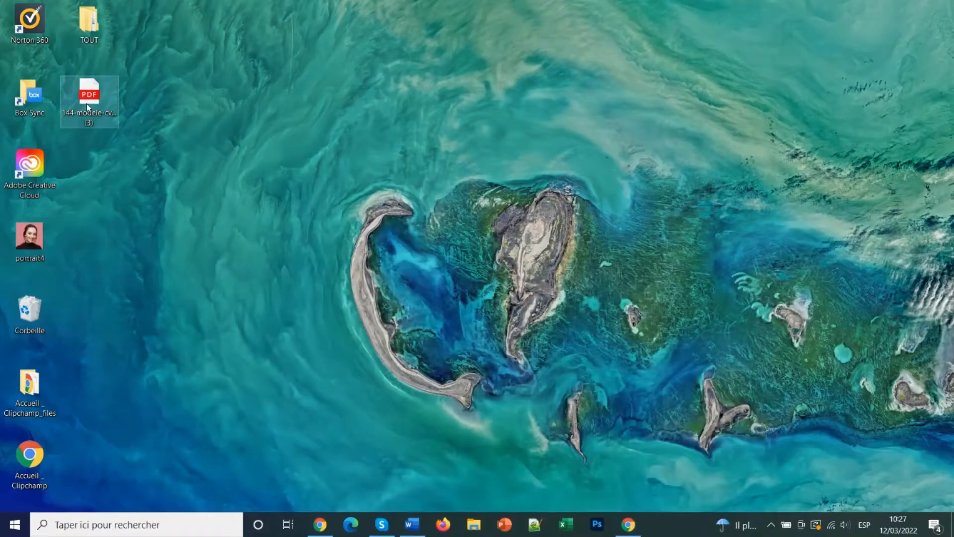
# Open the exported CV PDF in Edge and scroll through it to review
pyautogui.doubleClick(86, 105)
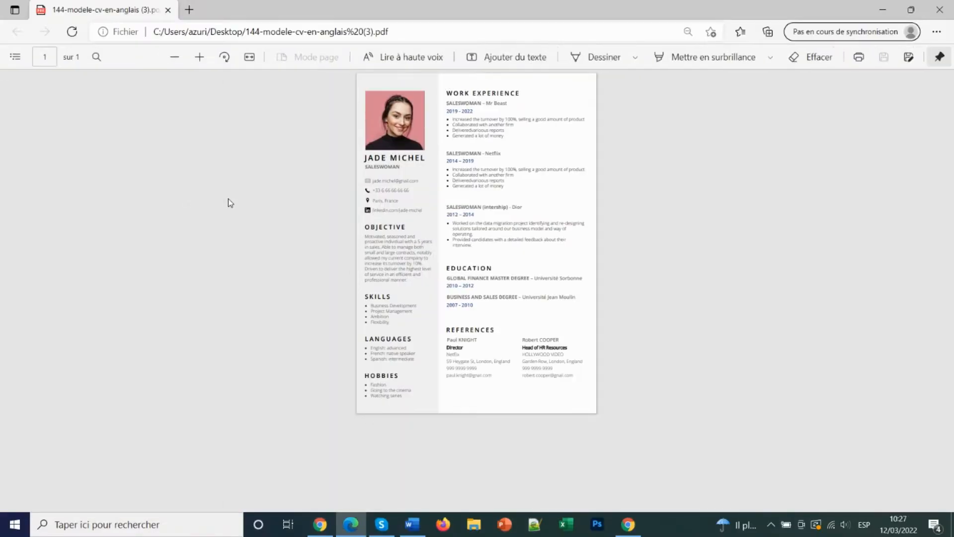
pyautogui.keyDown('ctrl'); pyautogui.scroll(5, 586, 146); pyautogui.keyUp('ctrl')
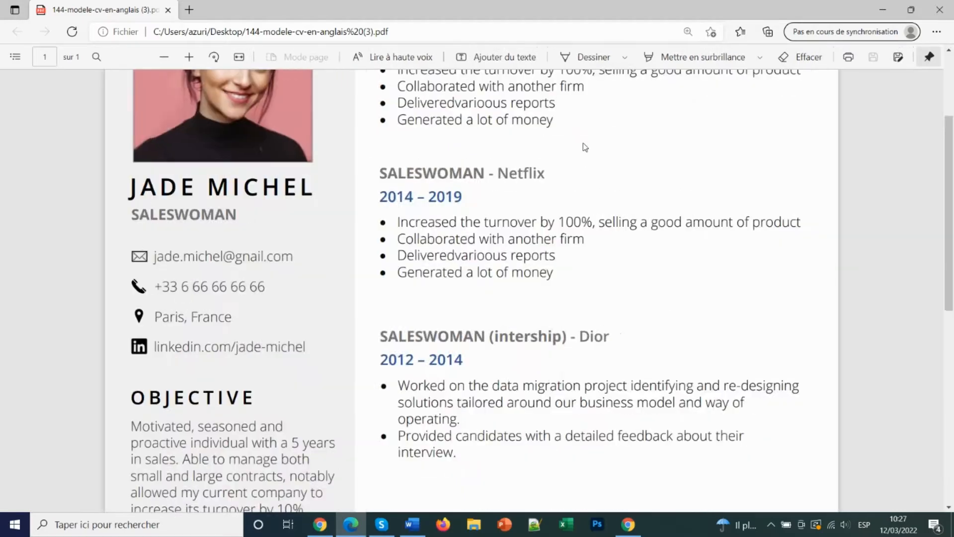
pyautogui.scroll(3, 542, 191)
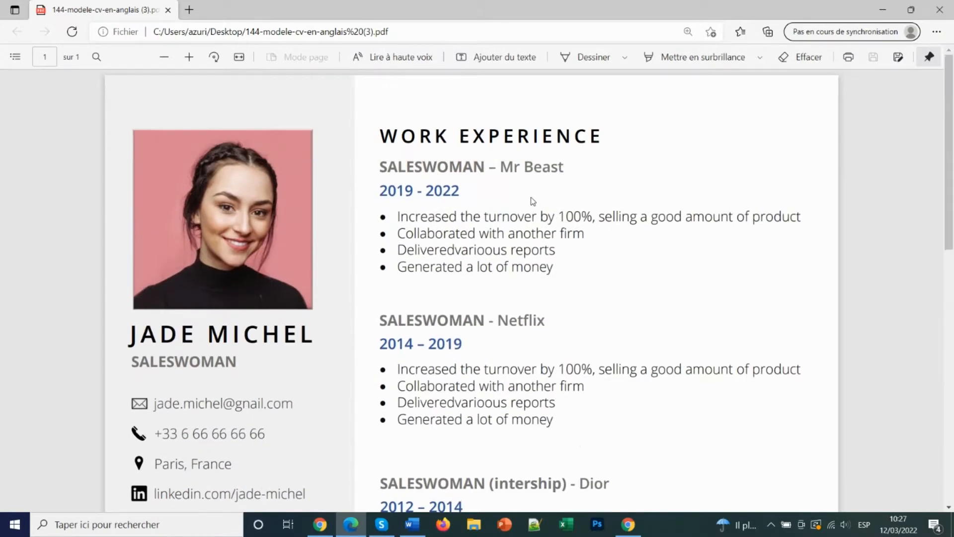
pyautogui.scroll(-5, 533, 200)
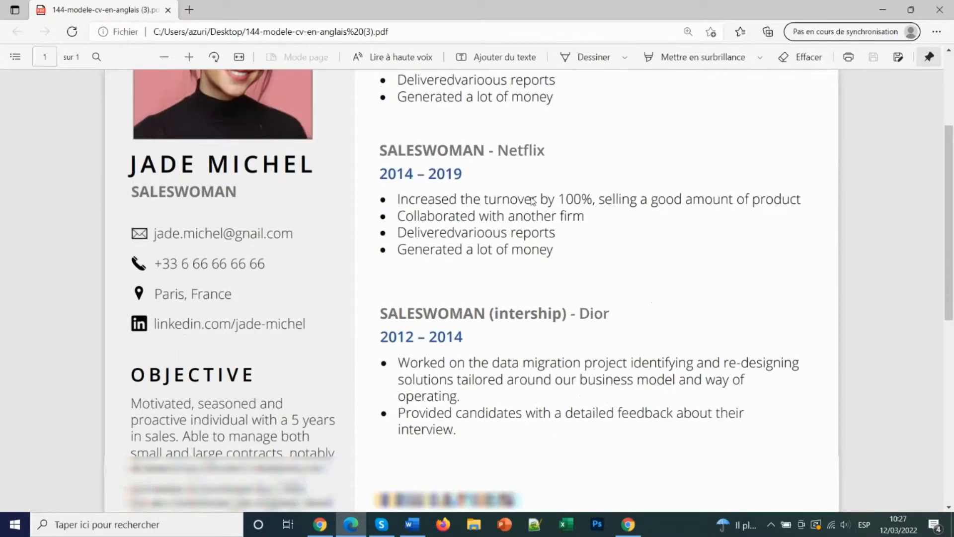
pyautogui.scroll(-1, 533, 201)
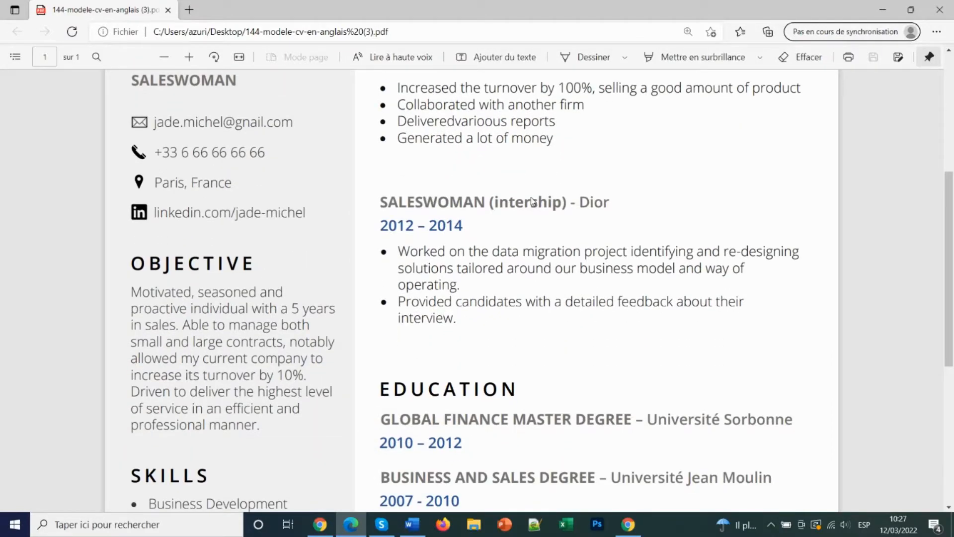
pyautogui.scroll(-3, 531, 201)
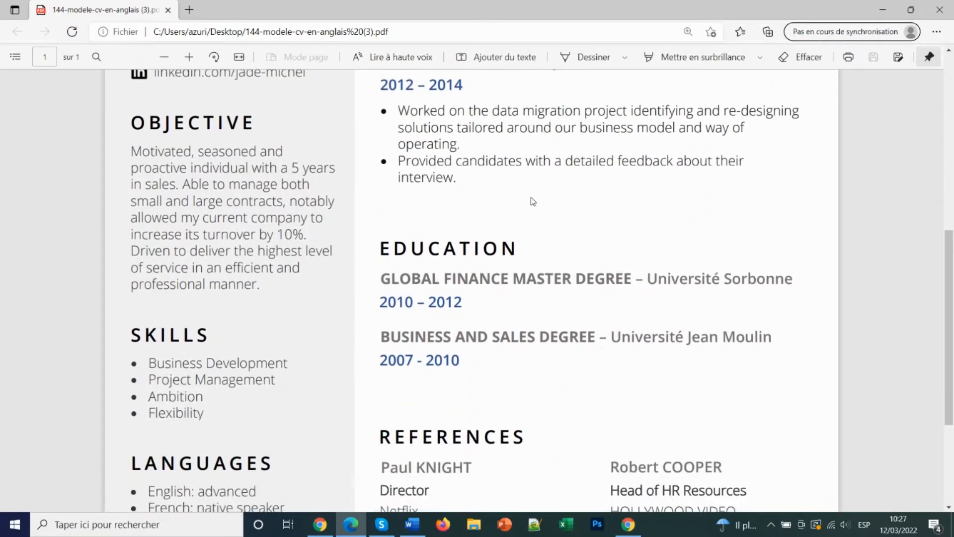
pyautogui.scroll(-2, 532, 202)
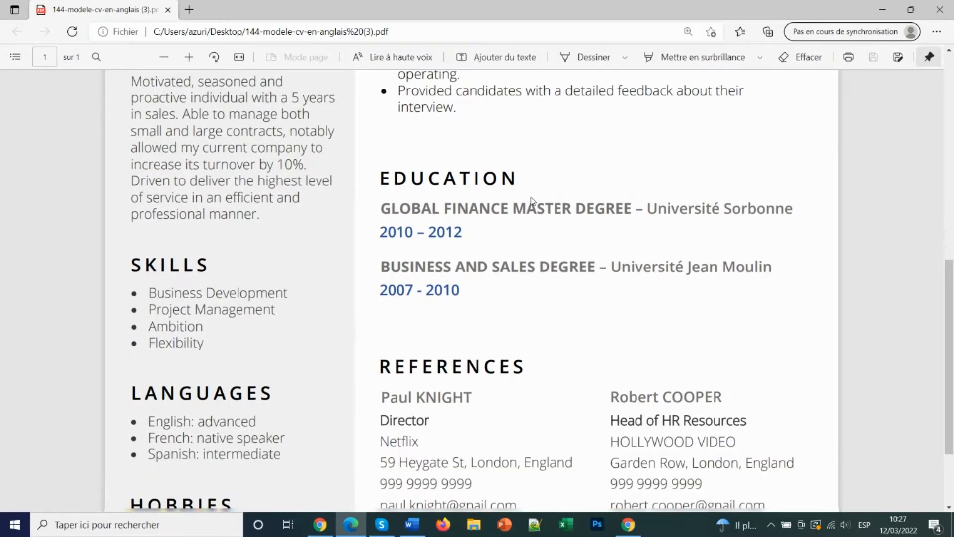